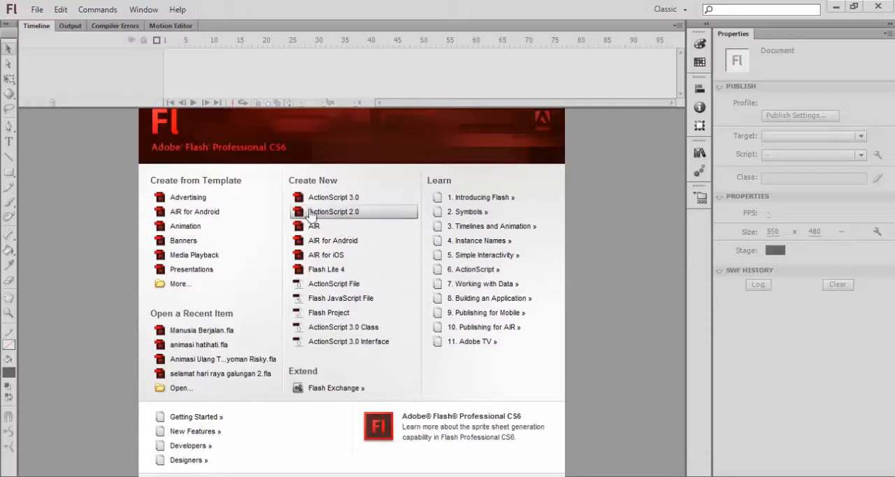
- Create a new ActionScript 2.0 document and set the workspace layout to Classic
left_click(349, 212)
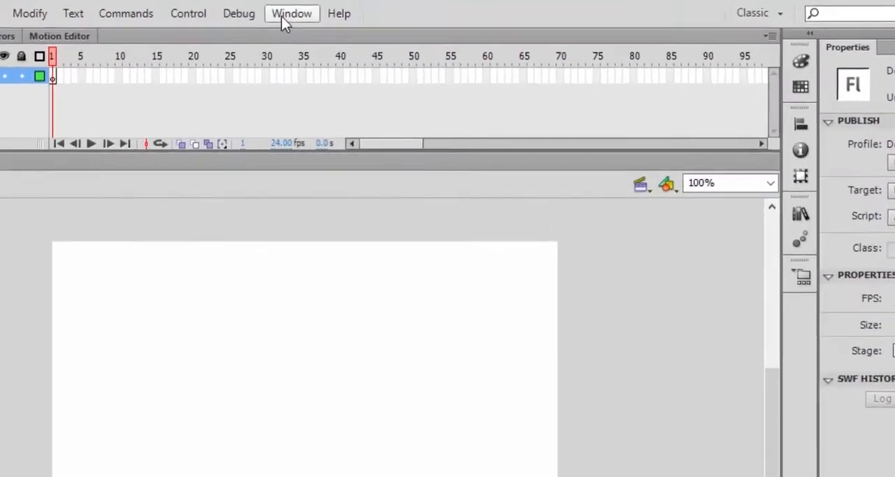
left_click(281, 16)
mouse_move(412, 428)
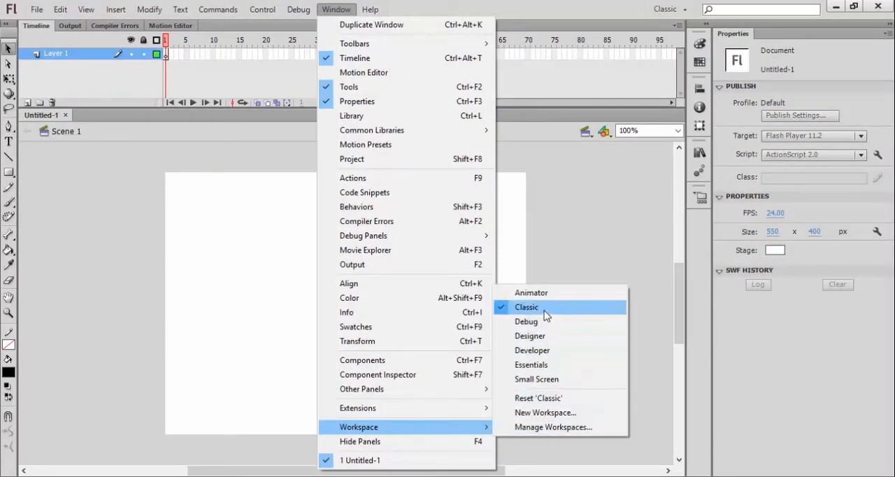
left_click(545, 311)
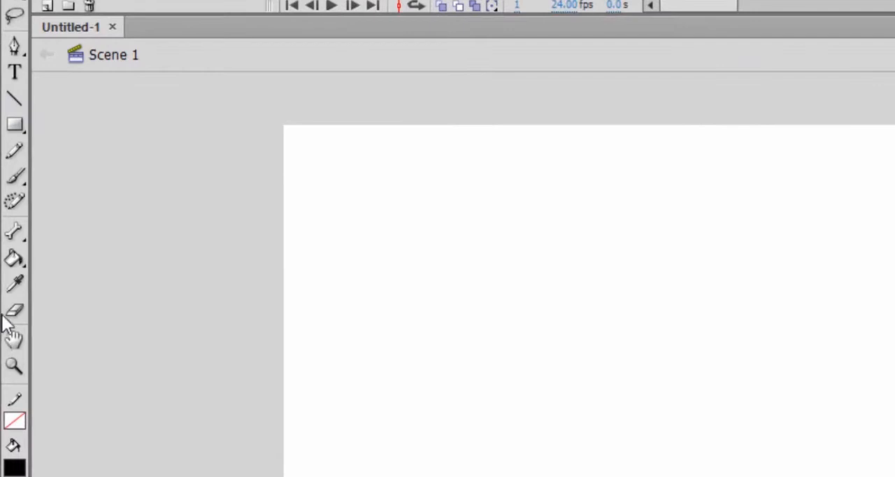
- Draw a blue circle without a stroke, about 299 px in diameter, in the middle of the stage with the Oval tool
left_click(20, 132)
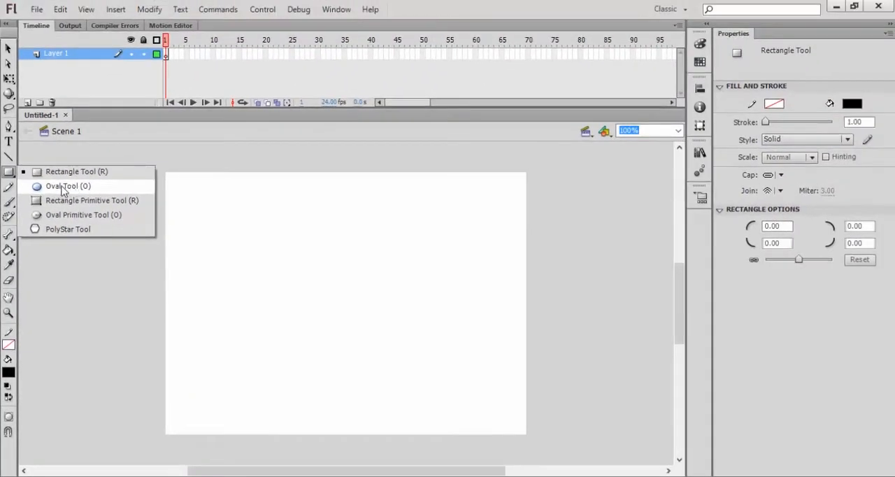
left_click(63, 188)
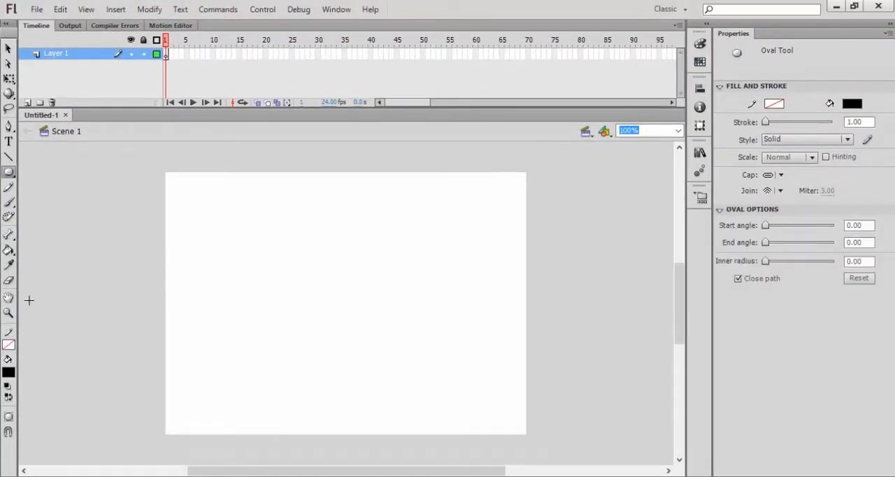
left_click(9, 344)
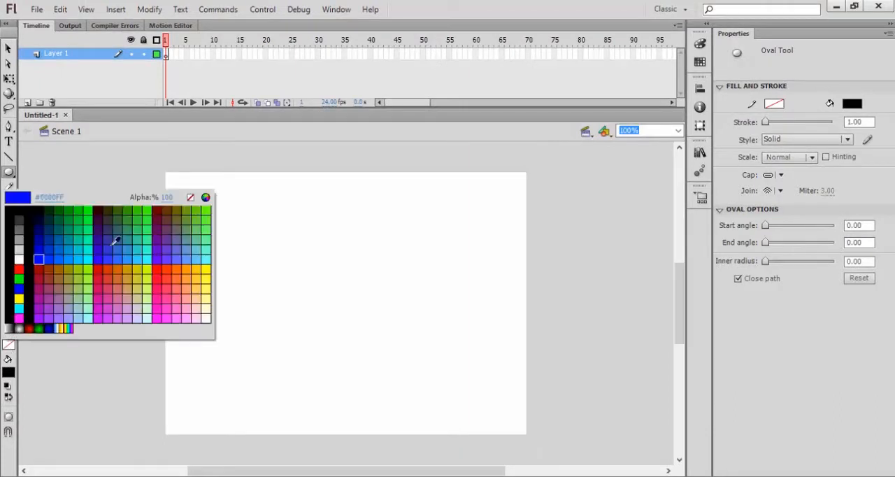
left_click(190, 198)
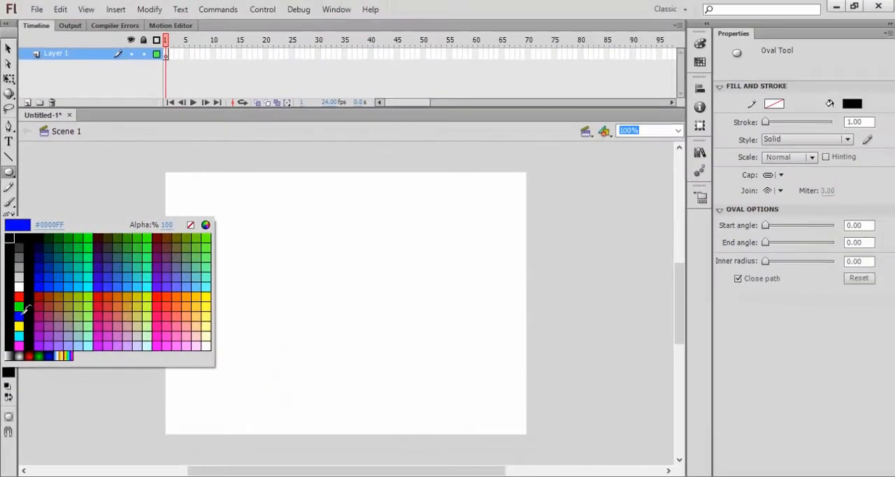
left_click(29, 360)
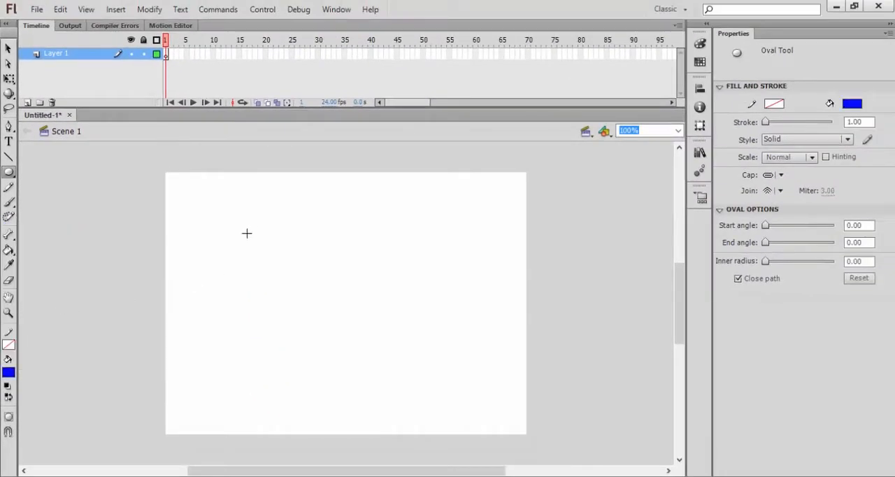
mouse_move(246, 217)
left_mouse_down()
mouse_move(312, 331)
mouse_move(385, 412)
left_mouse_up()
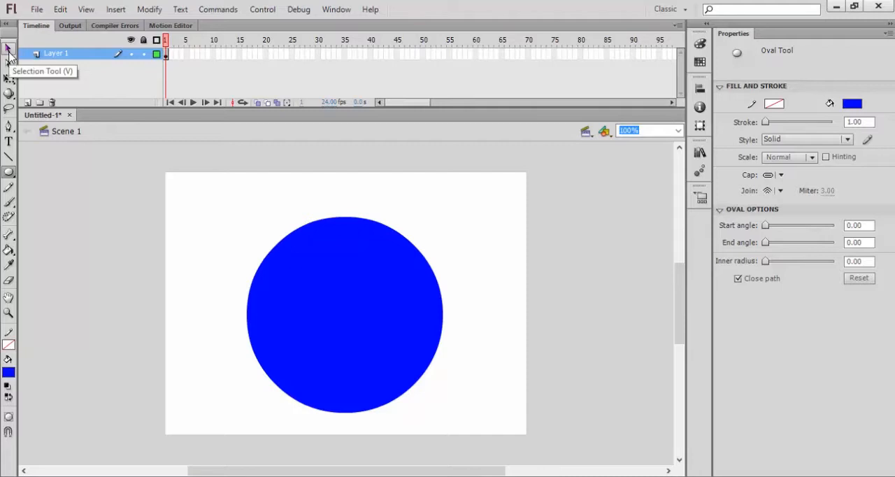
- Move the blue circle slightly, to about X 129, Y 57
left_click(8, 48)
left_click(343, 308)
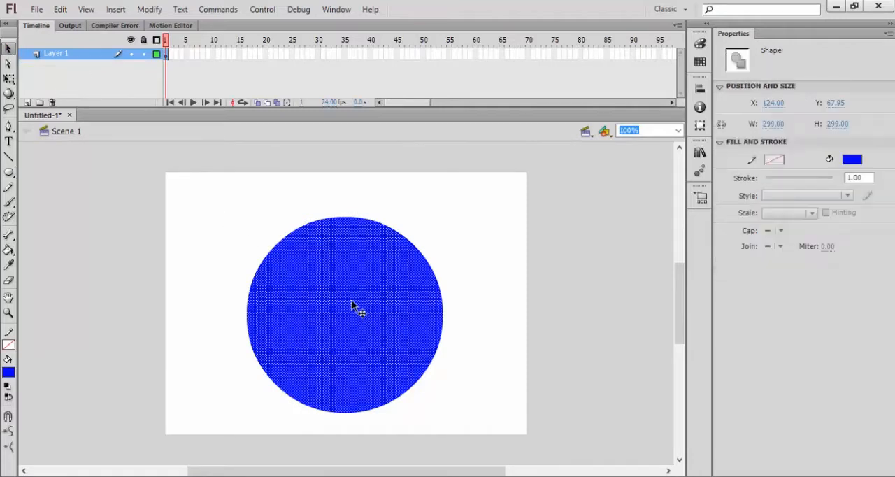
mouse_move(355, 311)
left_mouse_down()
mouse_move(353, 293)
mouse_move(343, 310)
left_mouse_up()
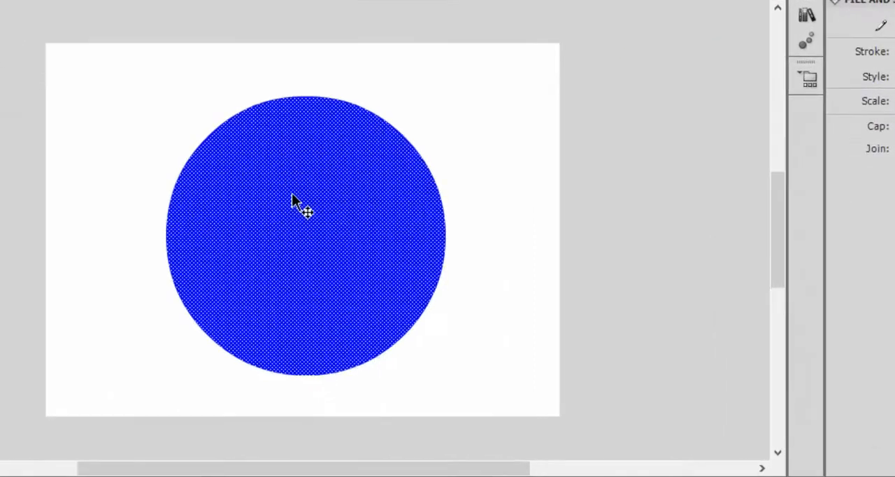
right_click(315, 242)
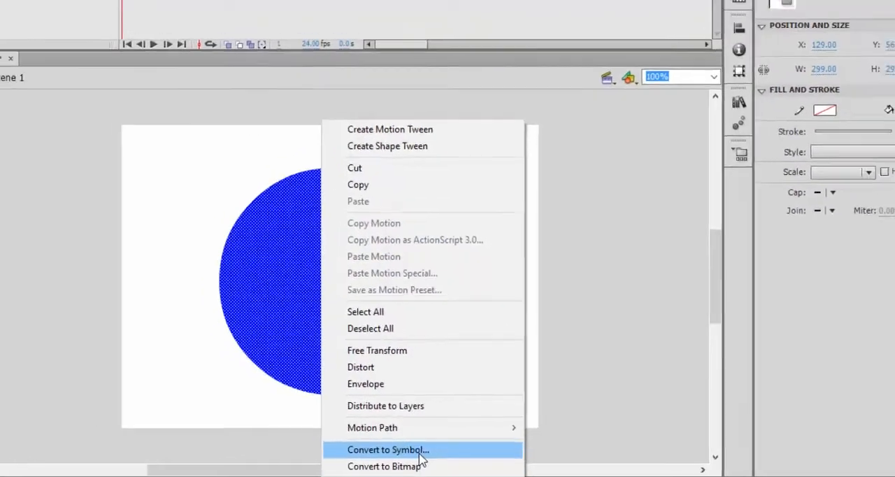
left_click(422, 454)
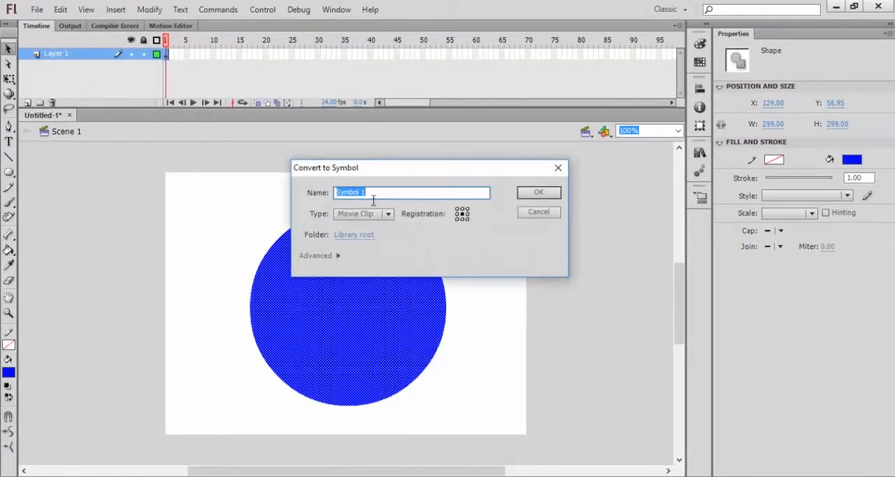
left_click(559, 170)
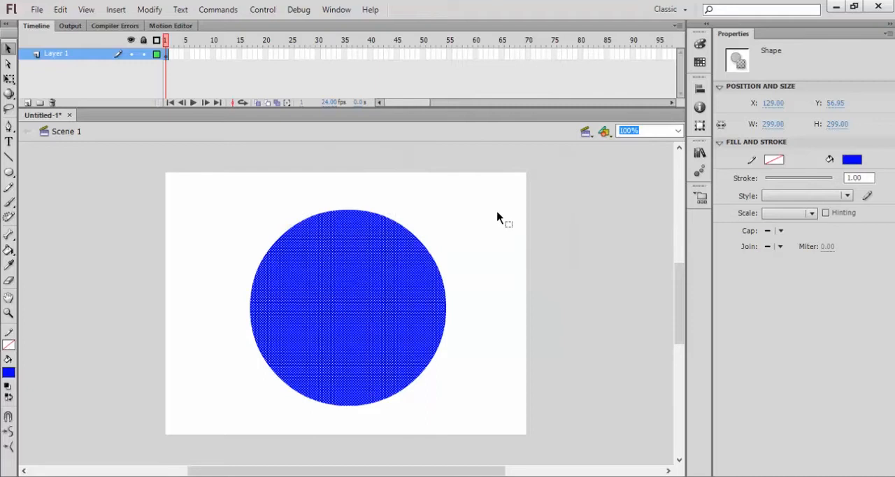
- Convert the blue circle to a Movie Clip symbol named Lingkaran with its registration point at the centre
key("F8")
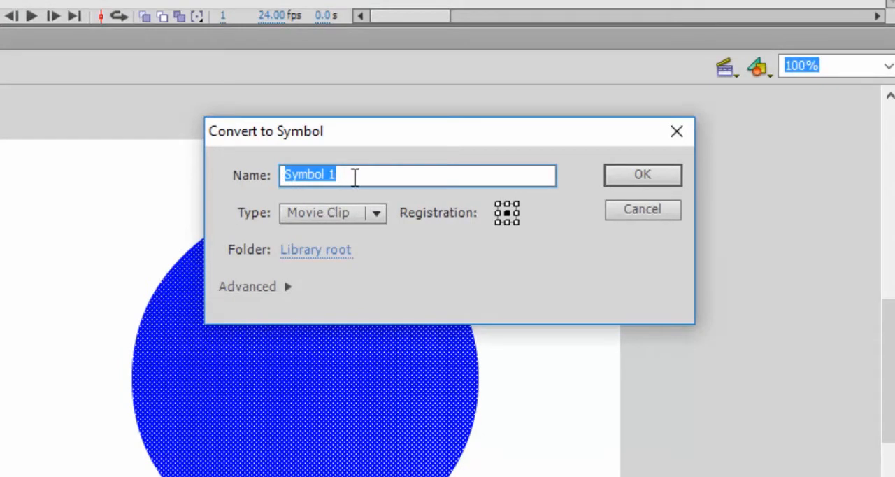
type("Lingkaran")
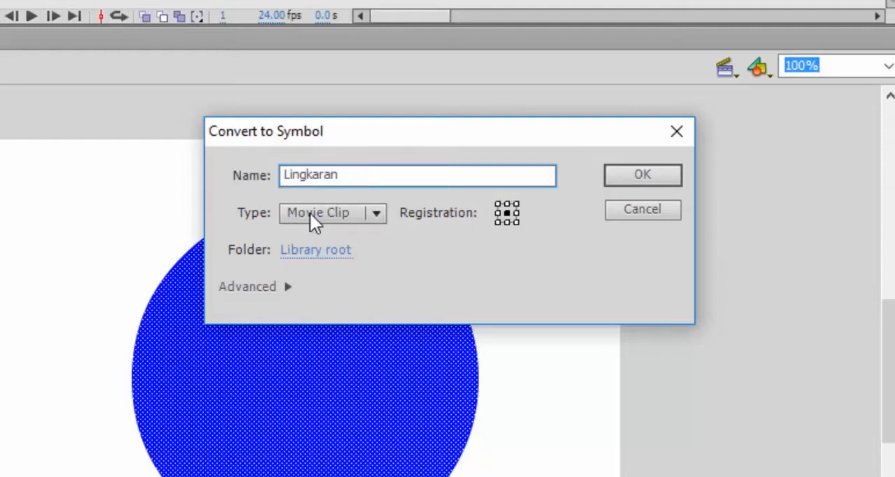
left_click(313, 216)
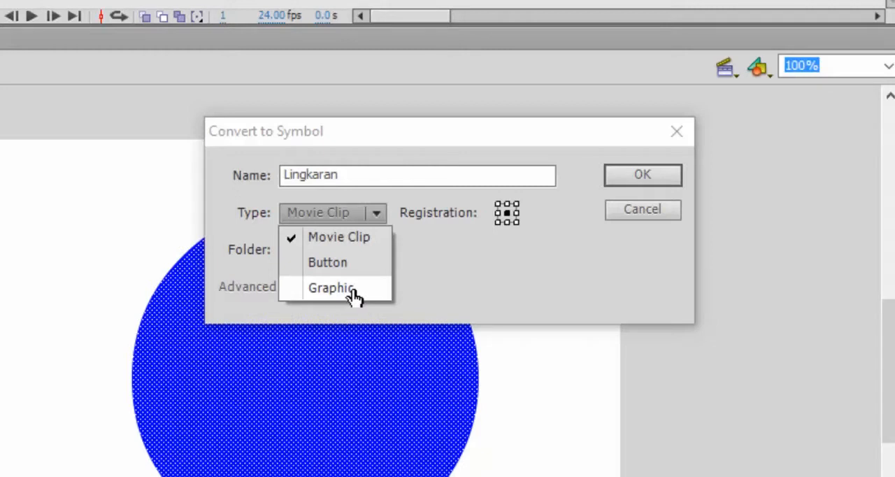
left_click(339, 240)
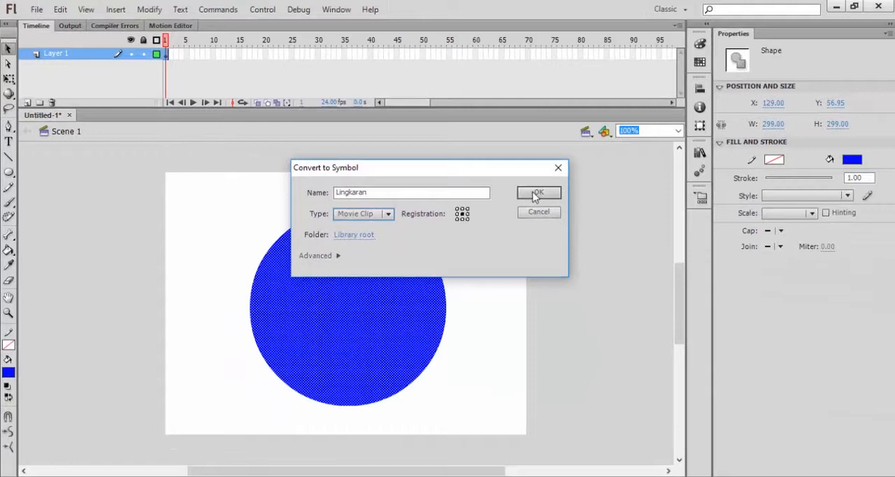
left_click(536, 194)
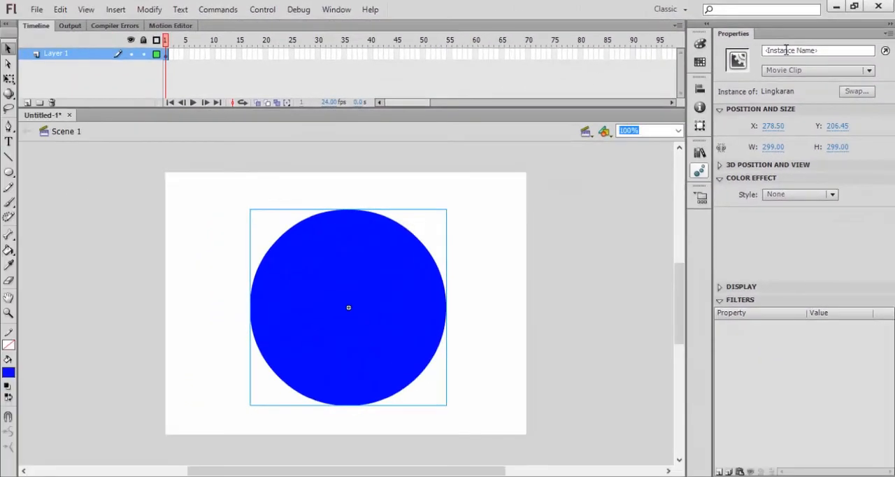
- Move the Lingkaran movie clip to about X 381.5, Y 204 and draw a second blue circle about 235 px wide to its left
left_click(700, 90)
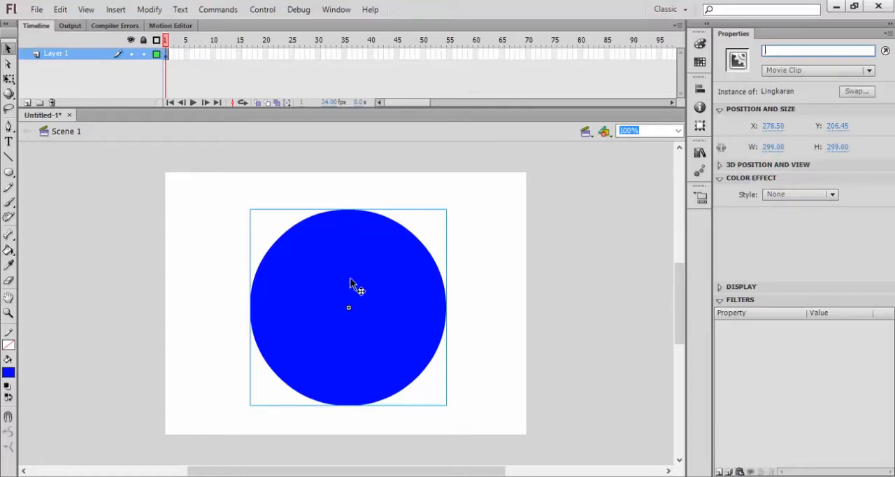
left_click_drag(371, 295, 439, 295)
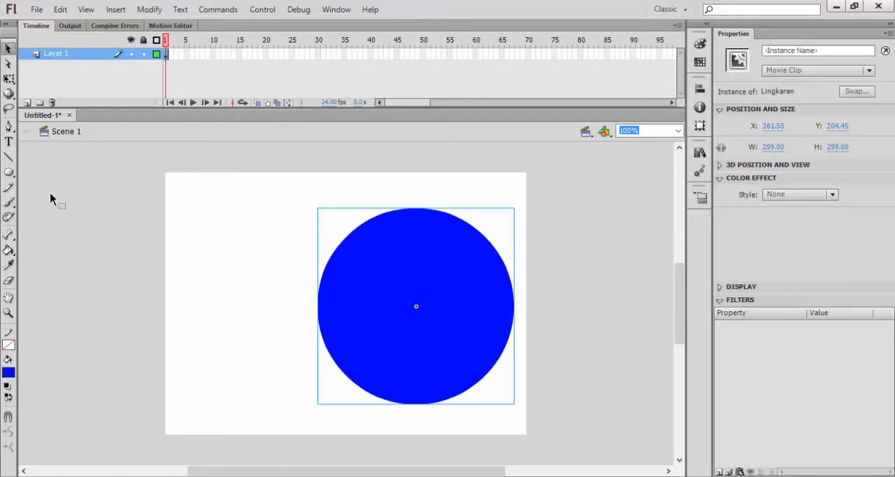
left_click(8, 173)
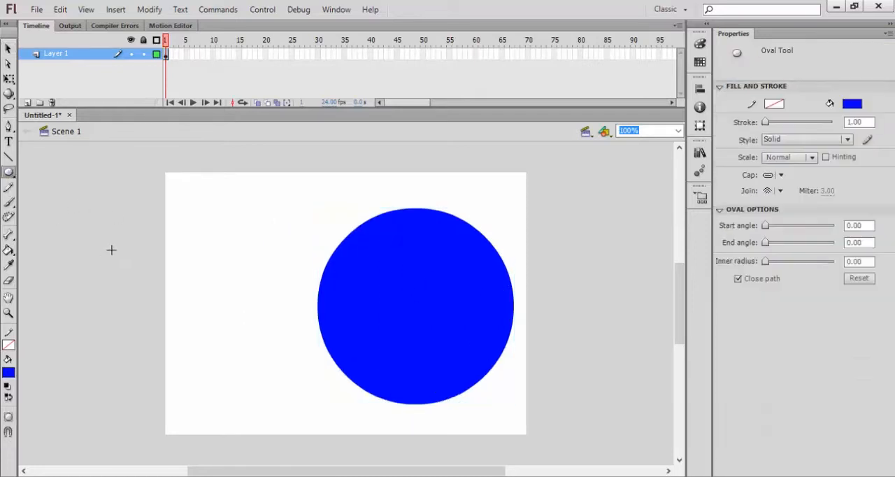
left_click_drag(124, 242, 230, 396)
- Compare the properties of the smaller plain circle with those of the Lingkaran movie clip
left_click(8, 48)
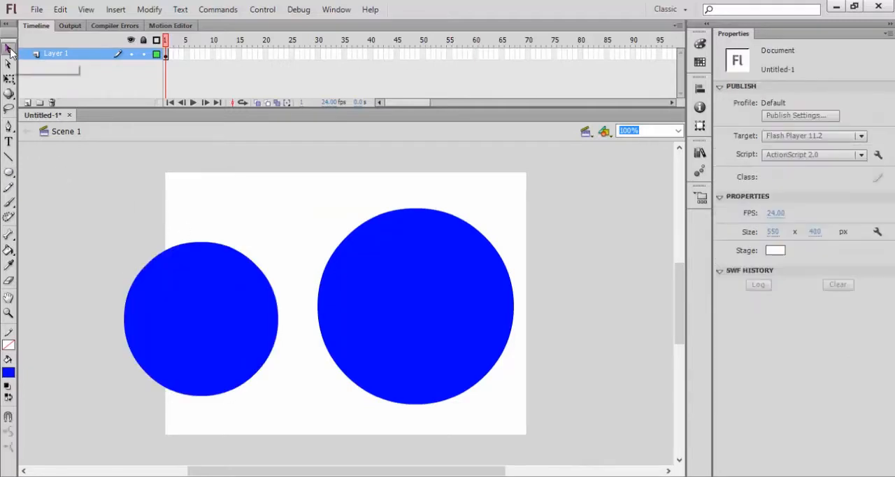
left_click(200, 313)
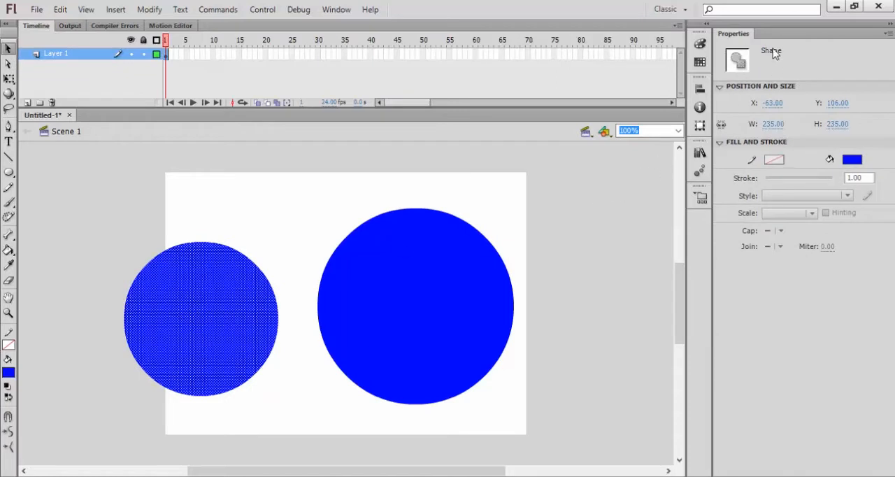
left_click(403, 300)
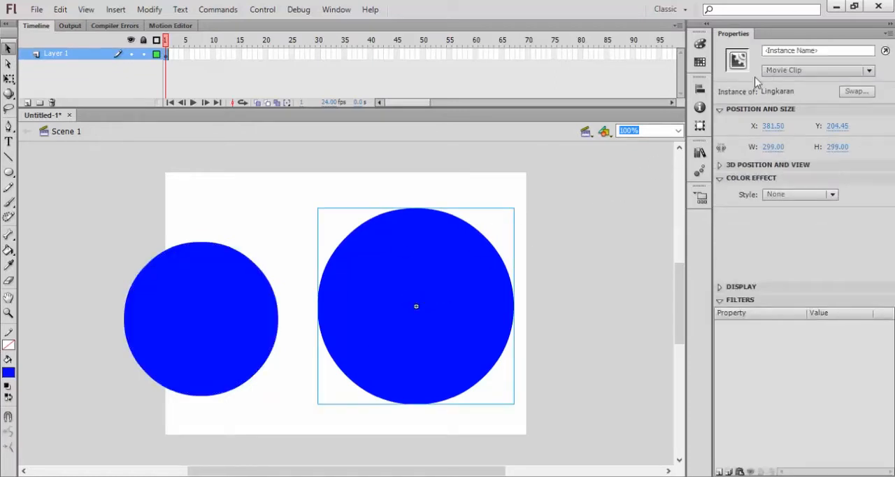
left_click(202, 303)
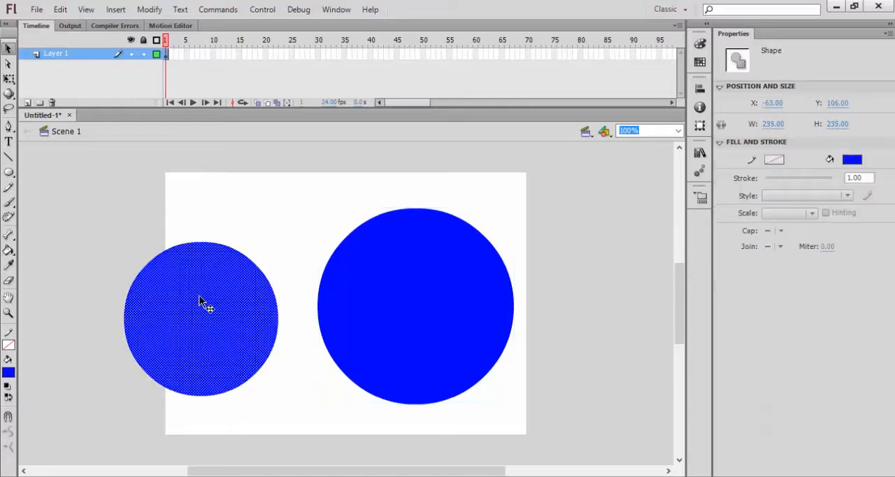
- Pull the smaller circle's upper edge upward to a height of about 297 px and recolour it red after trying yellow
left_click(229, 231)
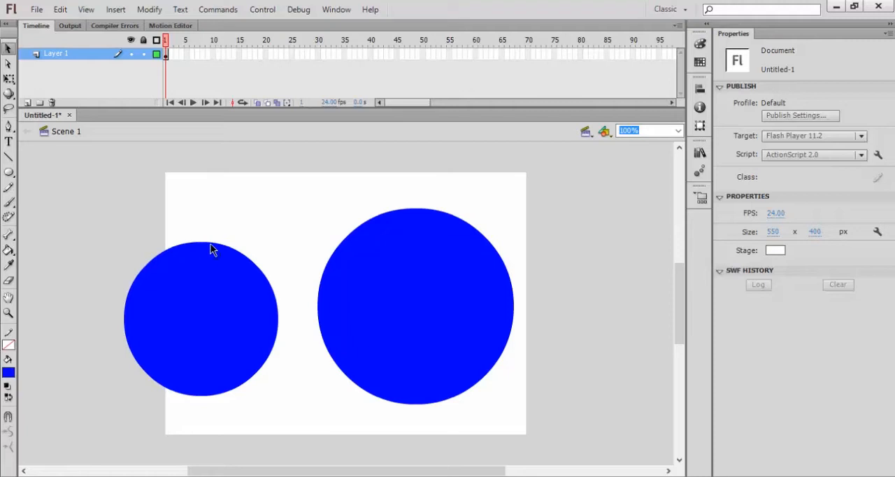
mouse_move(212, 244)
left_mouse_down()
mouse_move(191, 351)
mouse_move(205, 240)
left_mouse_up()
left_click(206, 308)
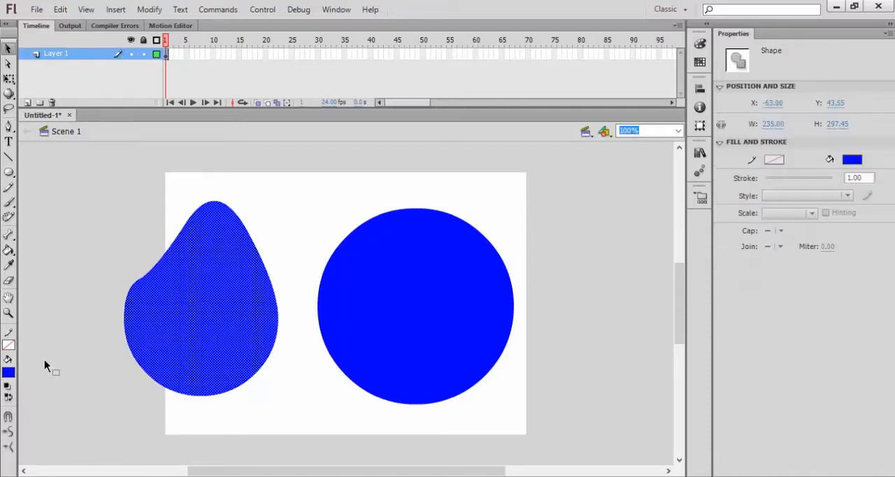
left_click(9, 373)
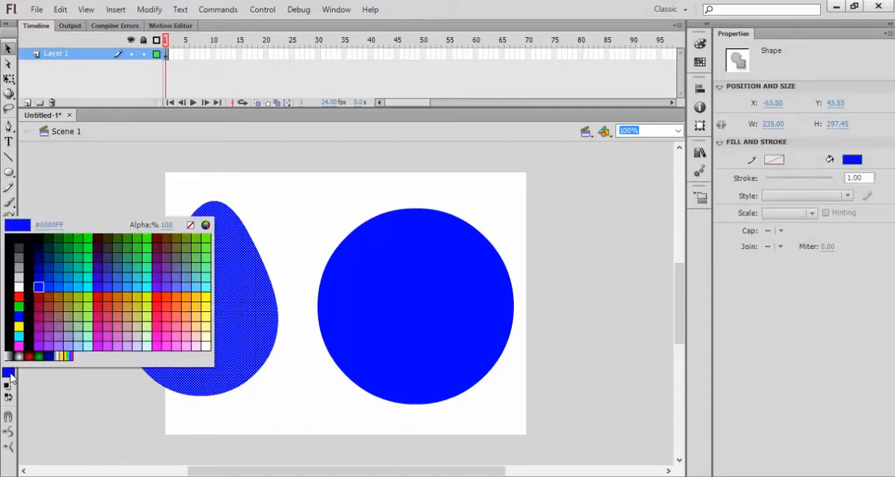
left_click(19, 326)
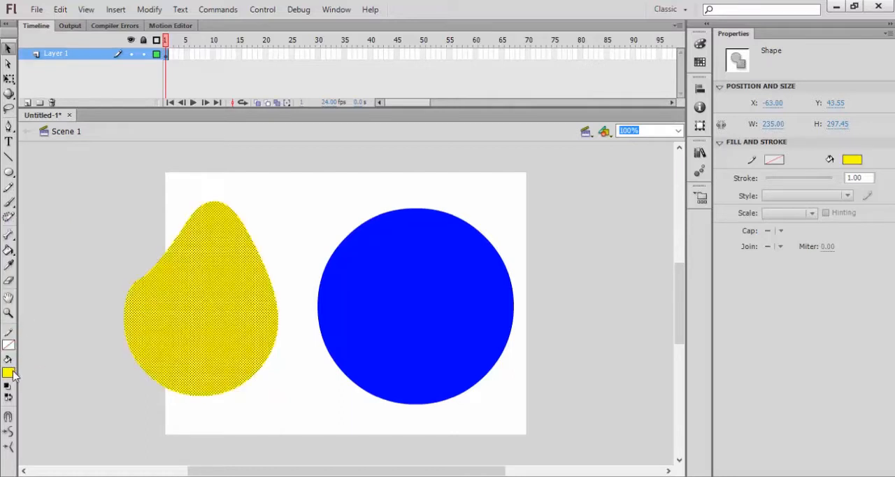
left_click(10, 373)
left_click(19, 297)
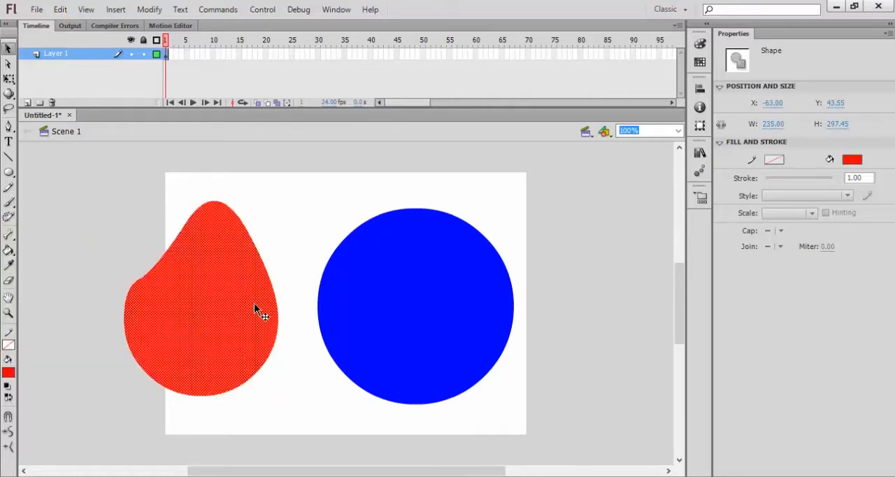
- Try to recolour the Lingkaran movie clip with fill #990066, set the fill back to blue, and reselect the red shape
left_click(396, 294)
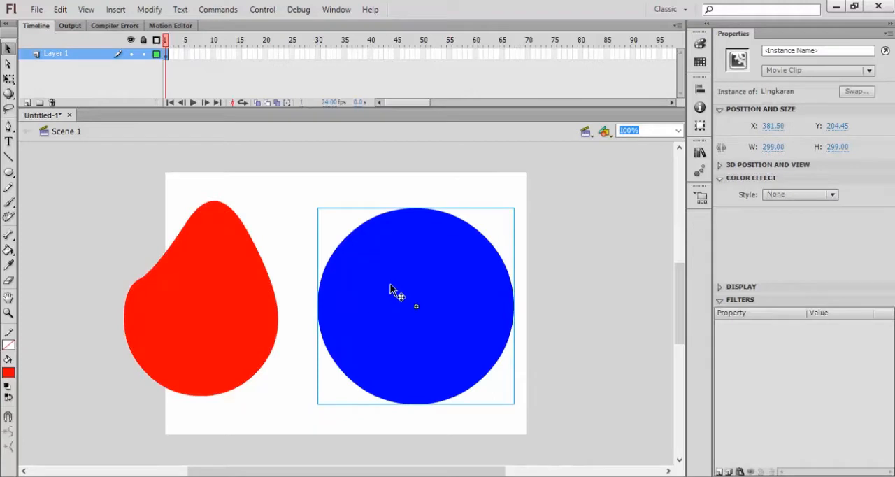
left_click(9, 374)
left_click(19, 316)
left_click(10, 373)
left_click(41, 315)
left_click(11, 376)
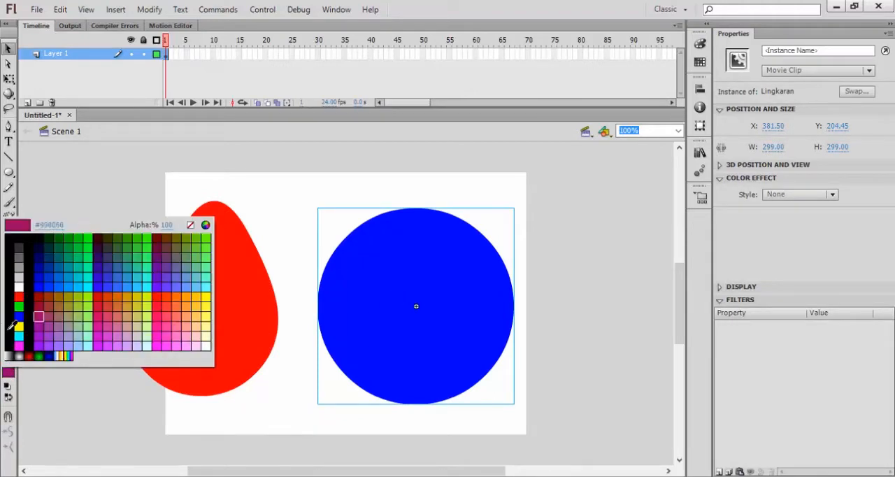
left_click(21, 316)
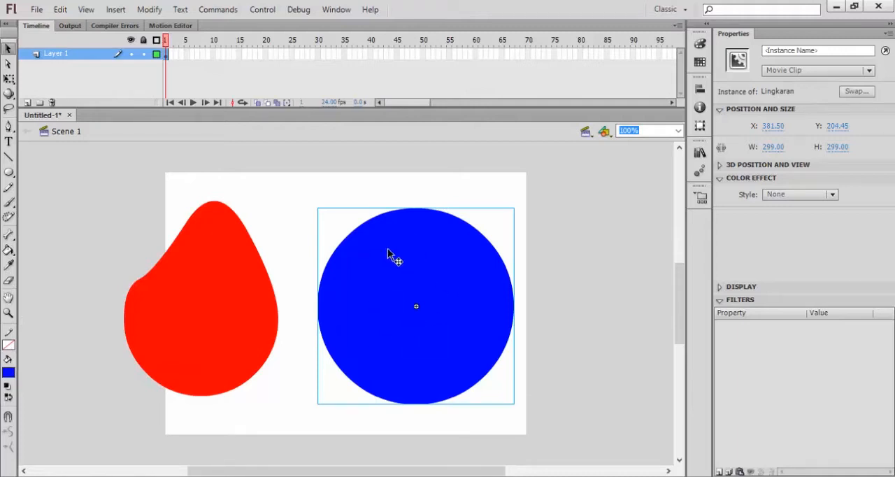
left_click(224, 301)
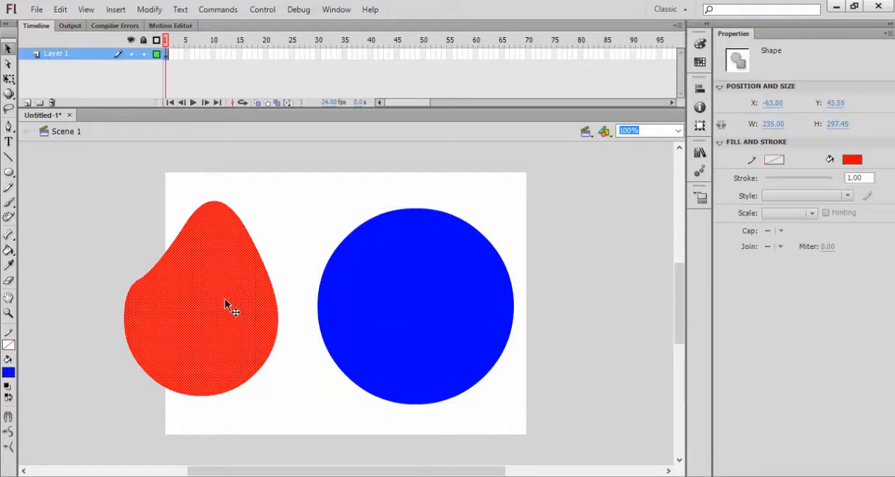
- Delete the red shape and move the Lingkaran movie clip to about X 277.5, Y 196.5 near the stage centre
key("Delete")
left_click(451, 330)
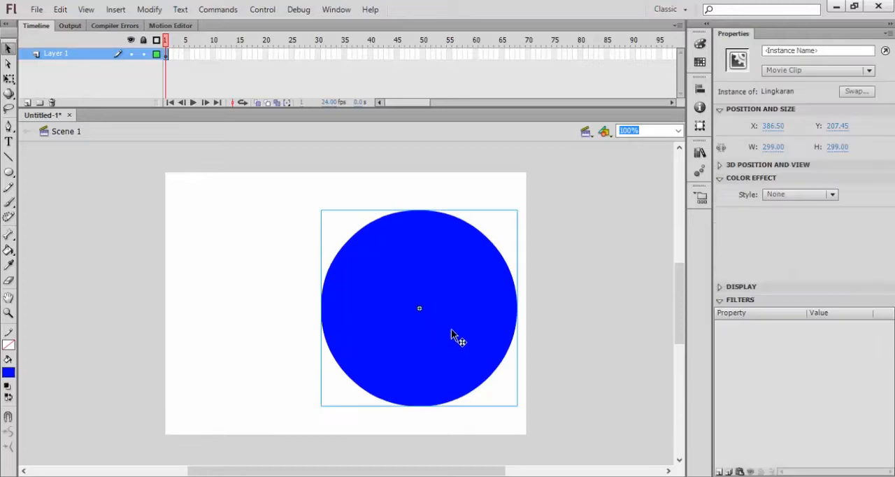
left_click_drag(451, 329, 379, 324)
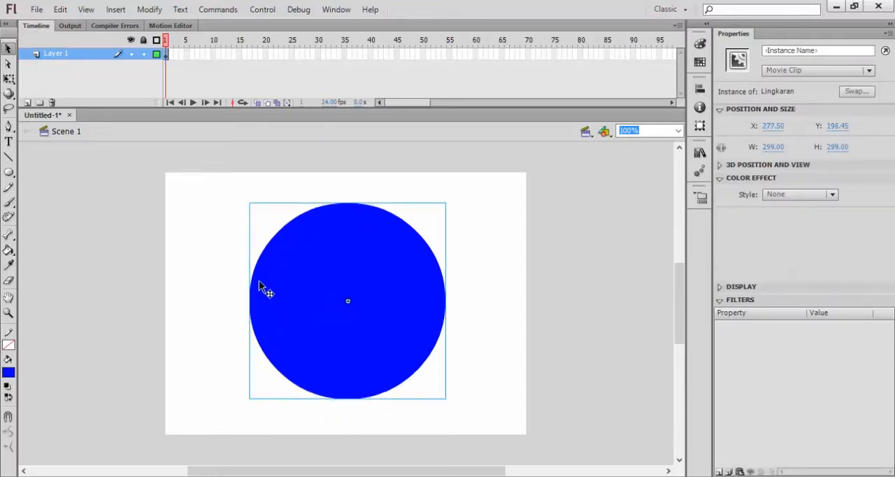
right_click(316, 330)
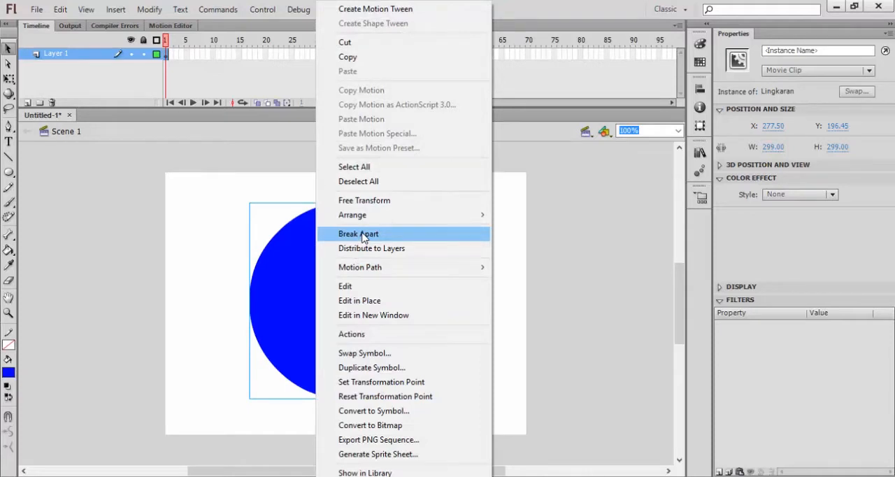
left_click(273, 294)
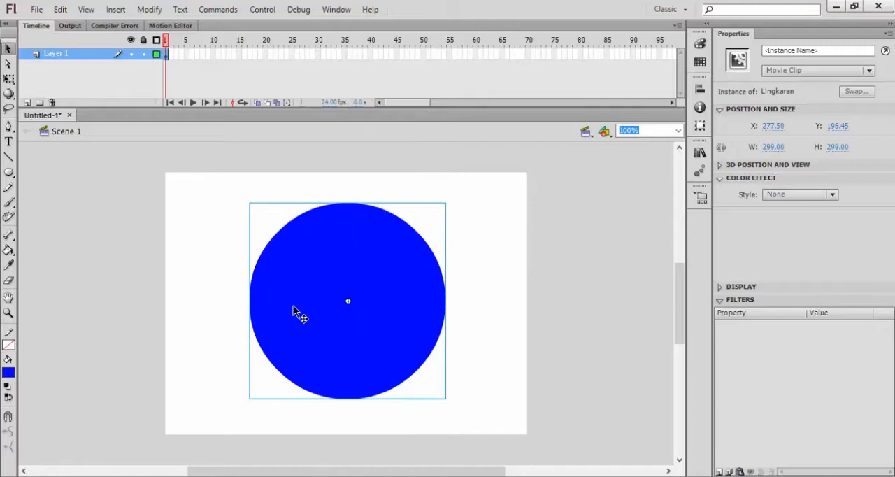
- Edit the Lingkaran symbol's contents, fill its circle with the green radial gradient, and return to Scene 1
double_click(294, 312)
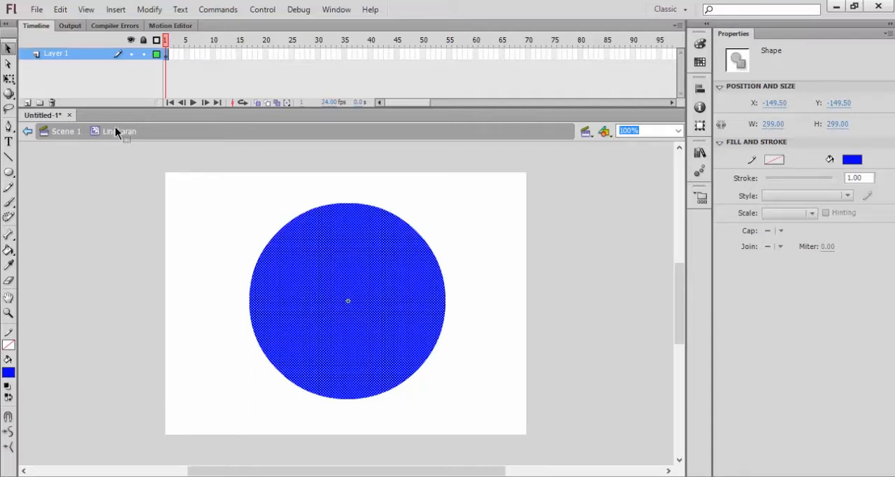
left_click(9, 372)
left_click(39, 356)
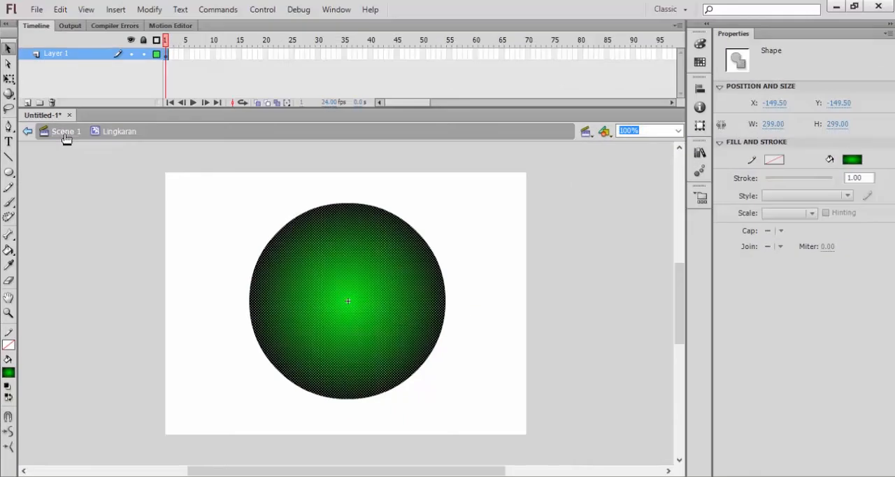
left_click(66, 133)
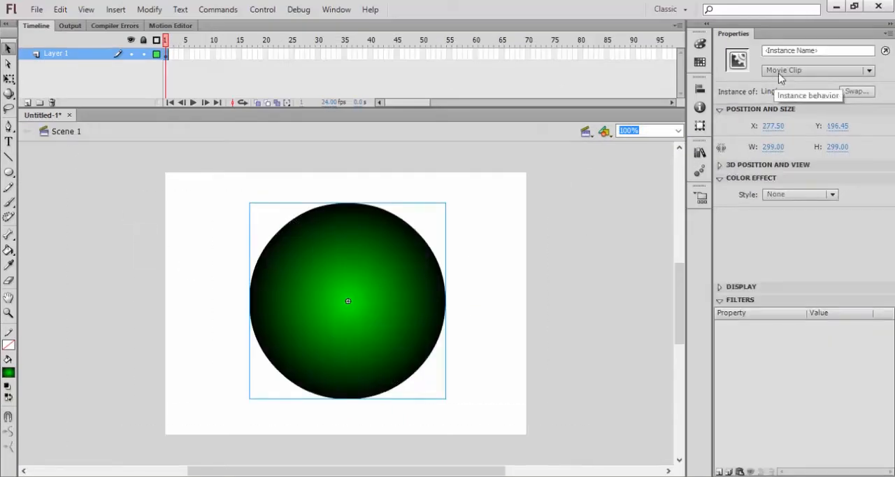
- Reopen the Lingkaran symbol, fill its circle with the blue radial gradient, and go back to Scene 1
double_click(313, 297)
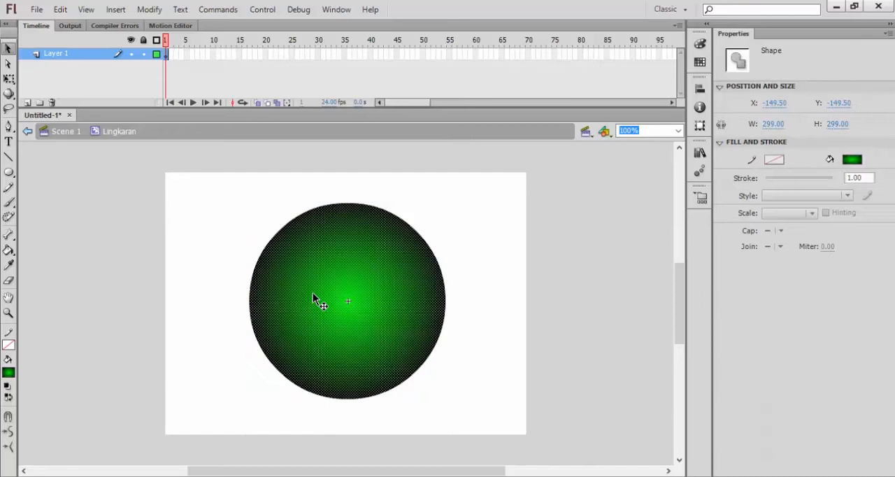
left_click(8, 371)
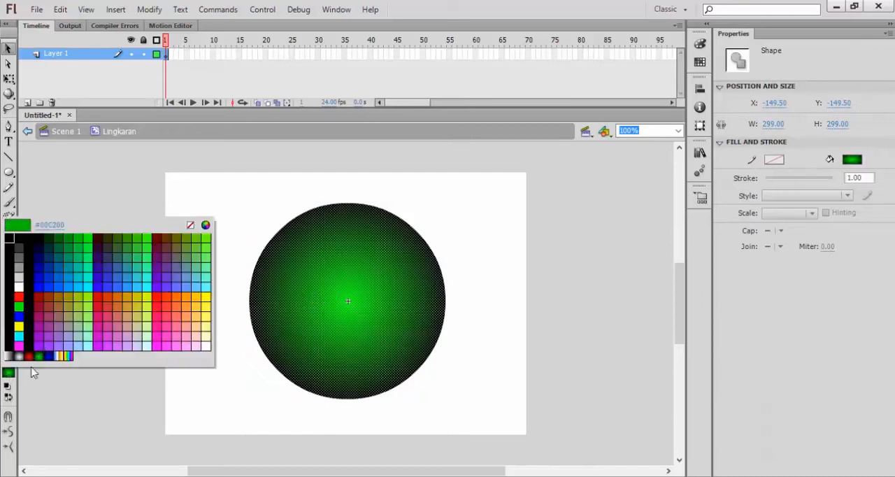
left_click(49, 350)
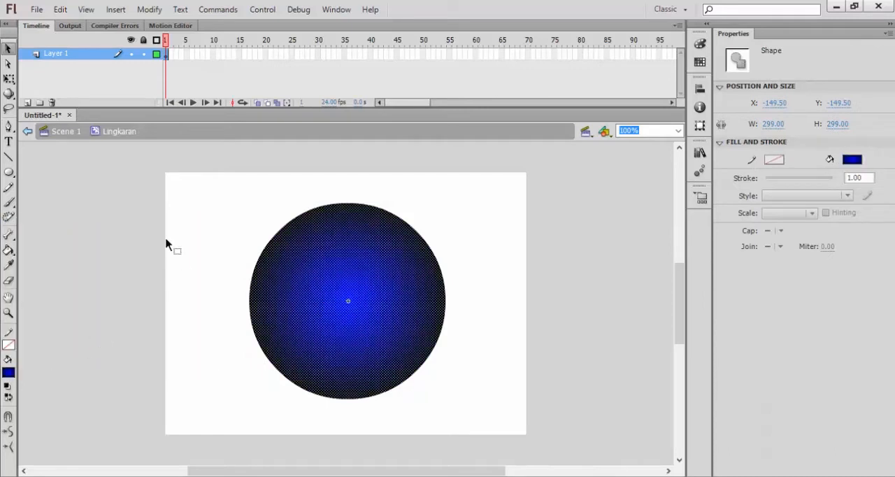
left_click(74, 137)
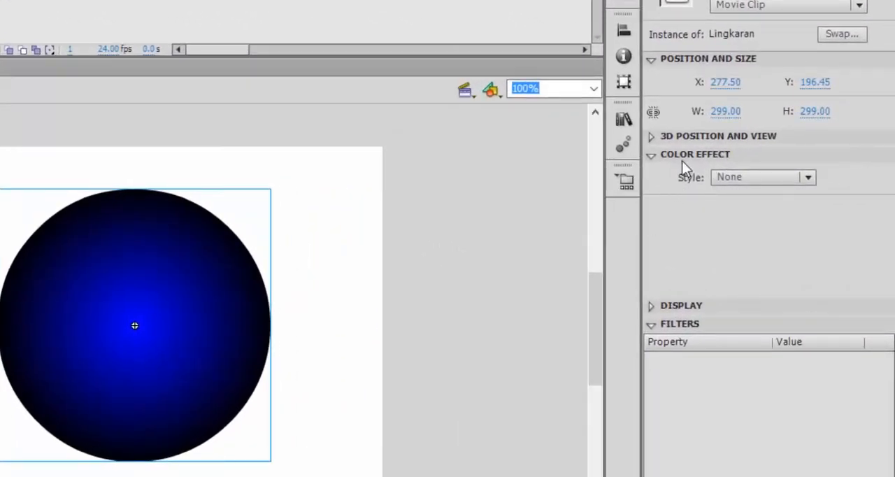
- Try the Brightness colour effect on the Lingkaran movie clip and reset the style to None
left_click(737, 178)
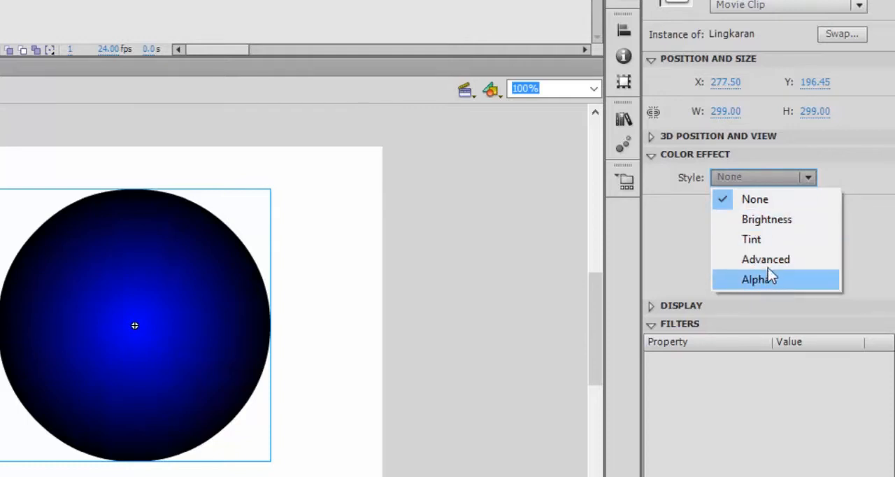
left_click(765, 225)
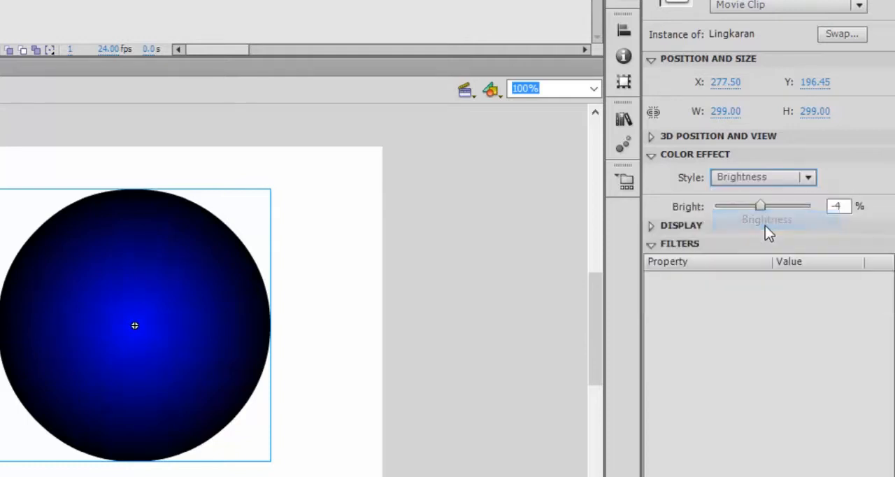
mouse_move(761, 207)
left_mouse_down()
mouse_move(726, 212)
mouse_move(785, 214)
mouse_move(750, 214)
mouse_move(775, 214)
mouse_move(764, 211)
left_mouse_up()
left_click(759, 181)
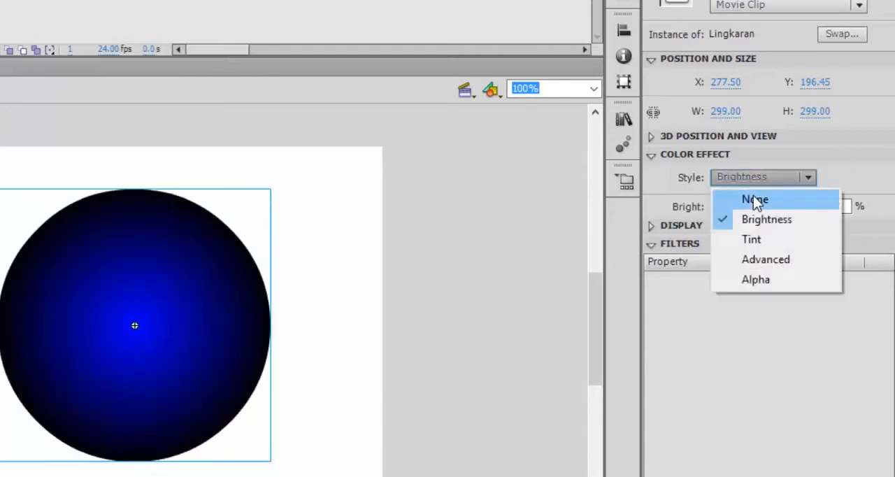
left_click(753, 199)
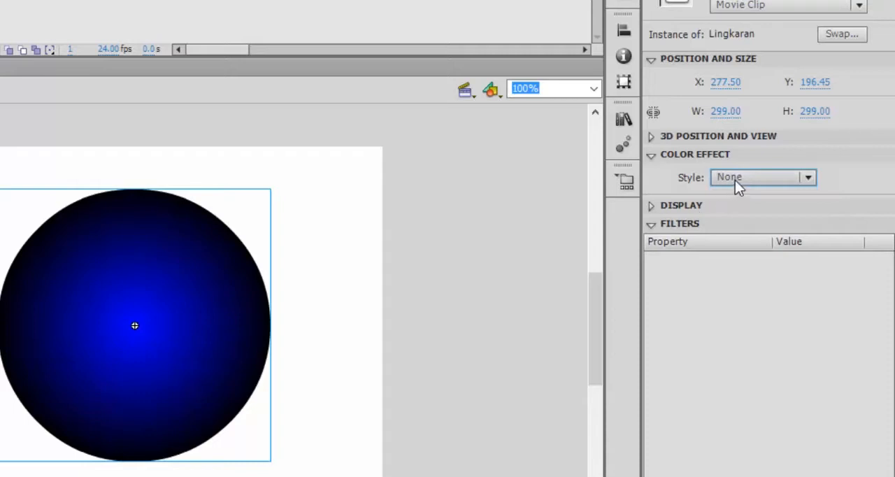
- Apply the Alpha colour effect to the Lingkaran movie clip, trying 0% and settling on 37%
left_click(735, 179)
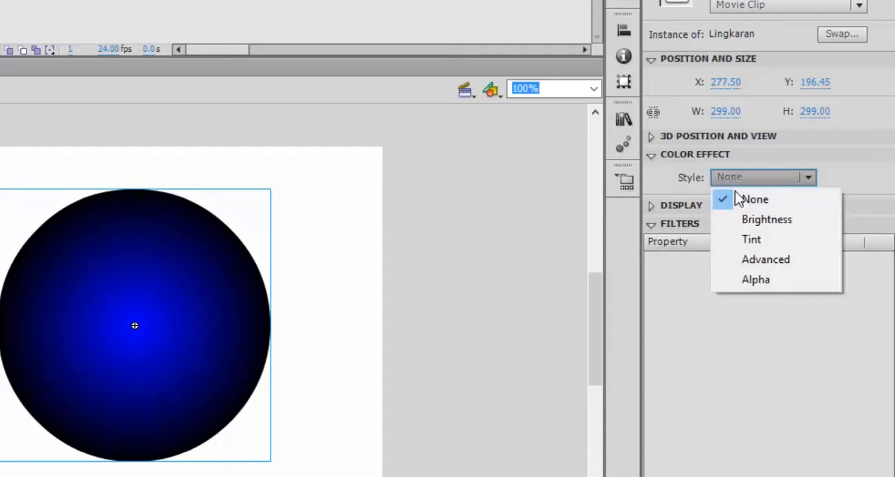
left_click(748, 281)
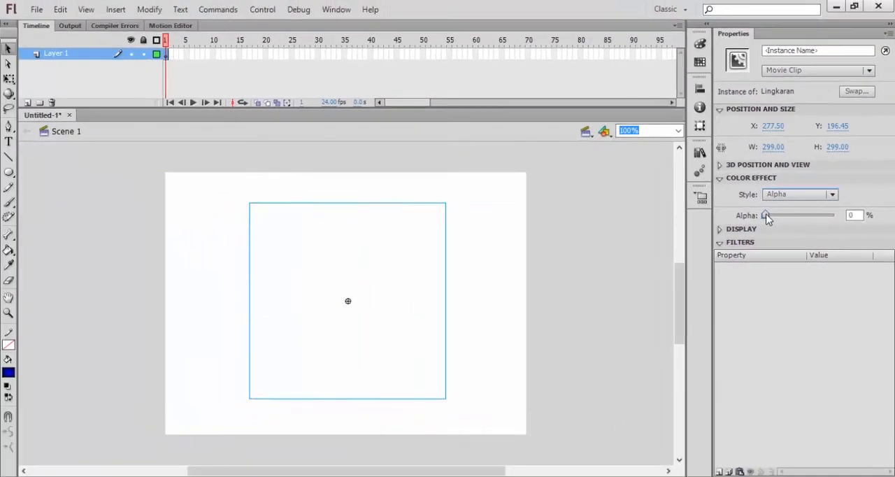
left_click_drag(714, 207, 791, 217)
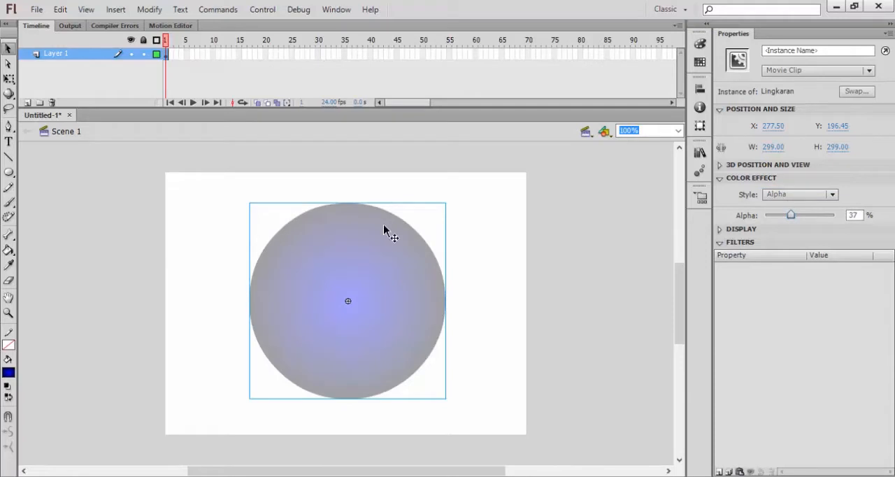
left_click(8, 375)
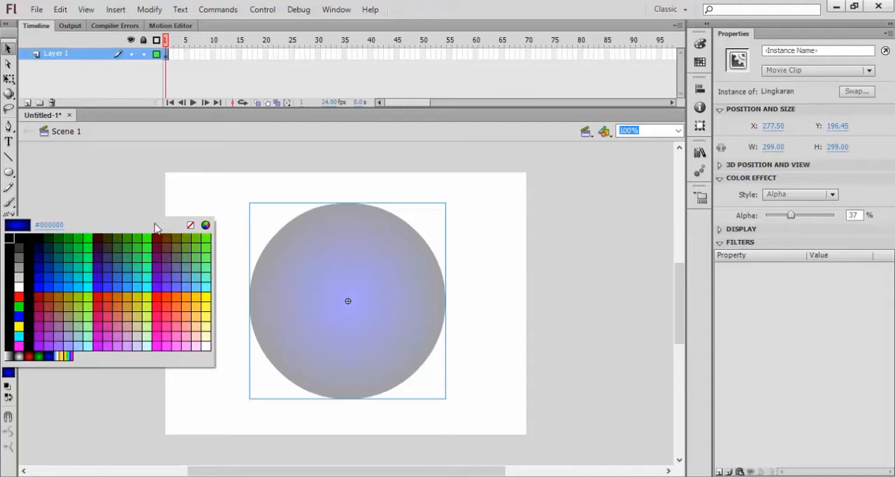
key("Escape")
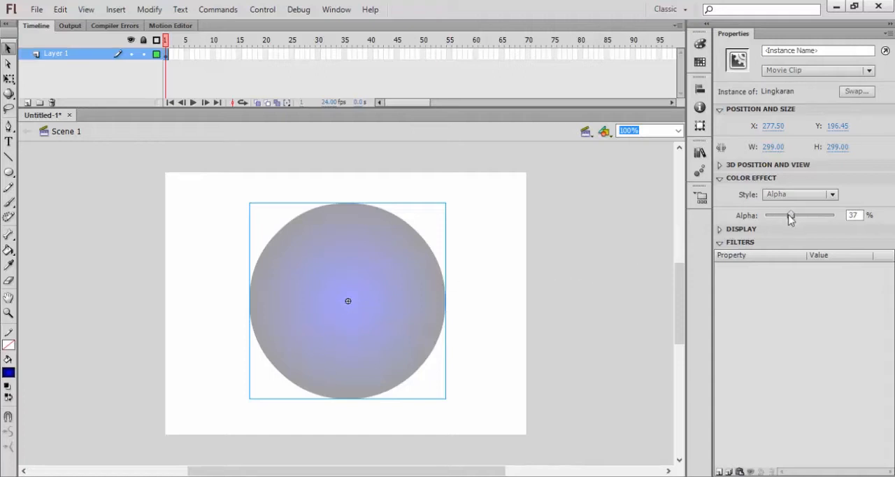
- Raise the movie clip's alpha to 100% and reset its colour effect style to None
left_click_drag(788, 216, 843, 221)
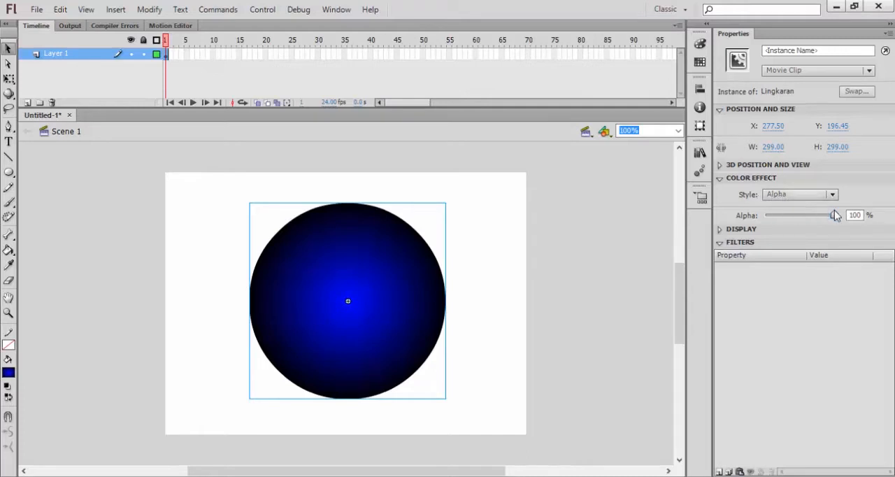
mouse_move(834, 218)
left_mouse_down()
mouse_move(758, 219)
mouse_move(835, 212)
left_mouse_up()
left_click(793, 195)
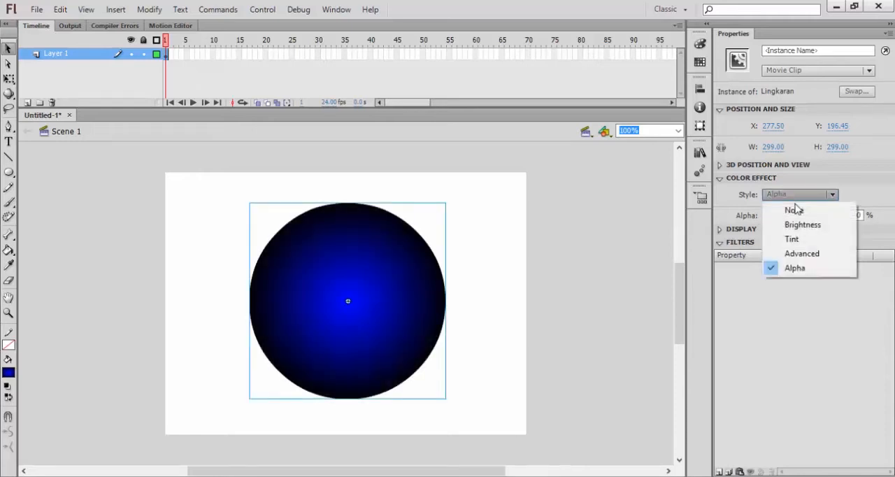
left_click(795, 211)
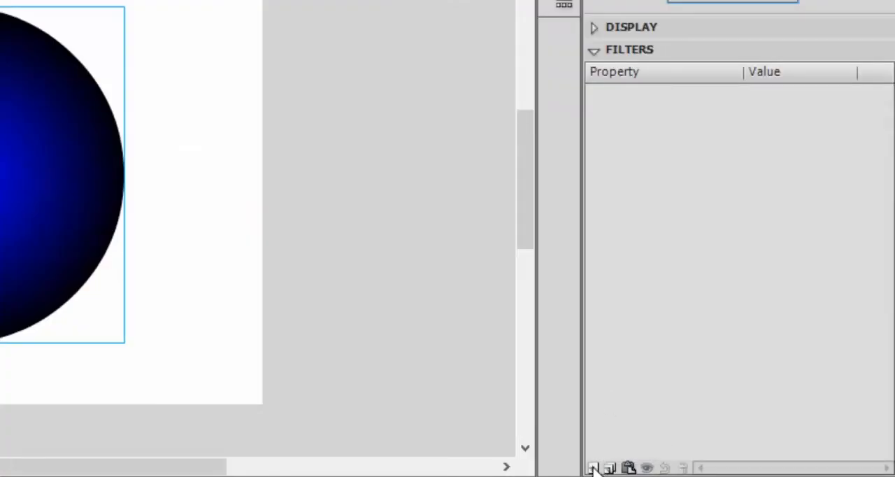
- Add a Drop Shadow filter to the Lingkaran movie clip with Blur X and Y at 0 px and High quality
left_click(593, 468)
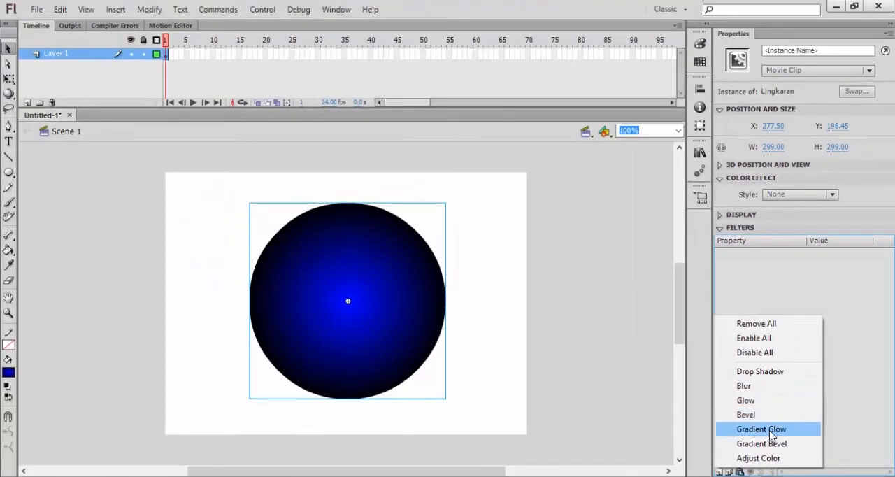
left_click(747, 374)
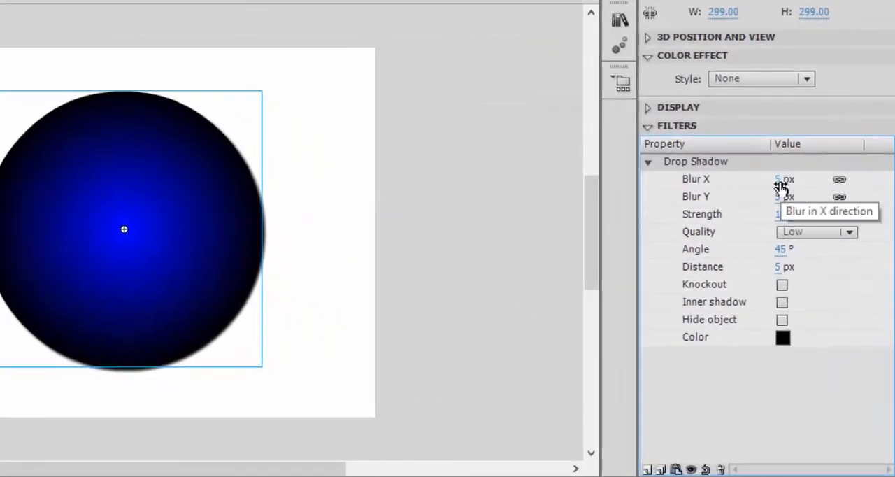
left_click(779, 181)
type("1")
key("Return")
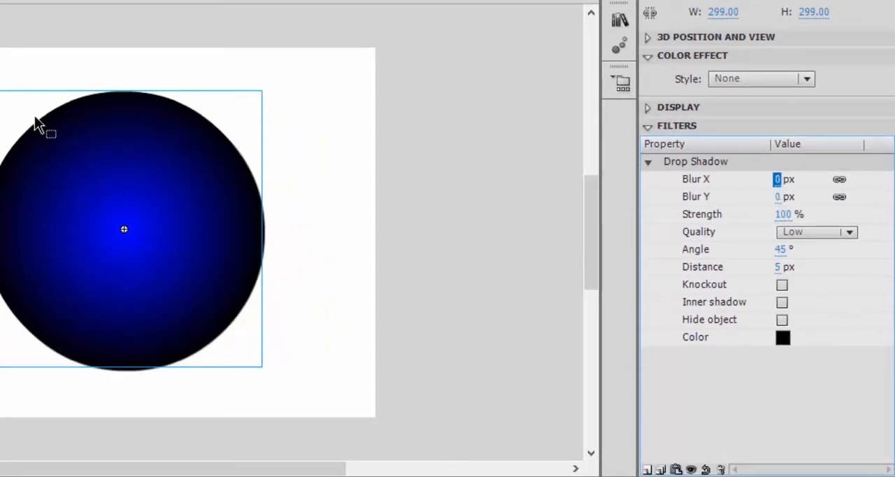
left_click(817, 238)
left_click(817, 292)
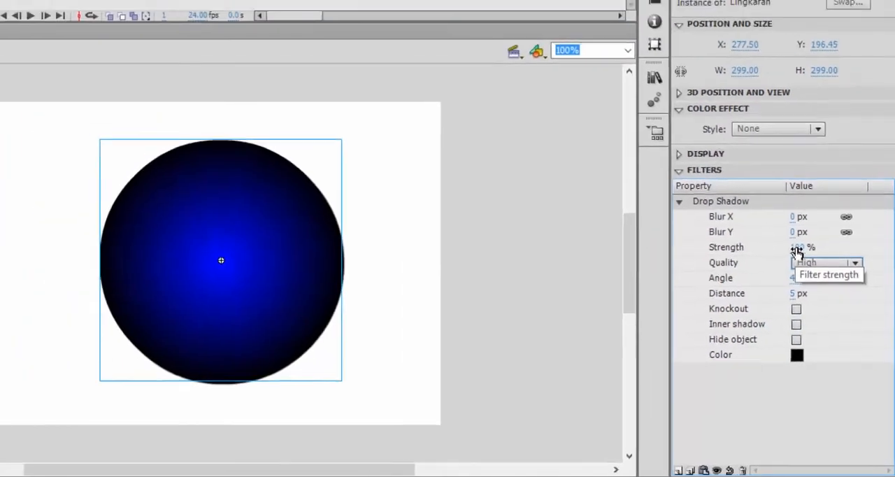
- Set the drop shadow's strength to 107% and its Blur X and Y to 44 px
left_click(797, 249)
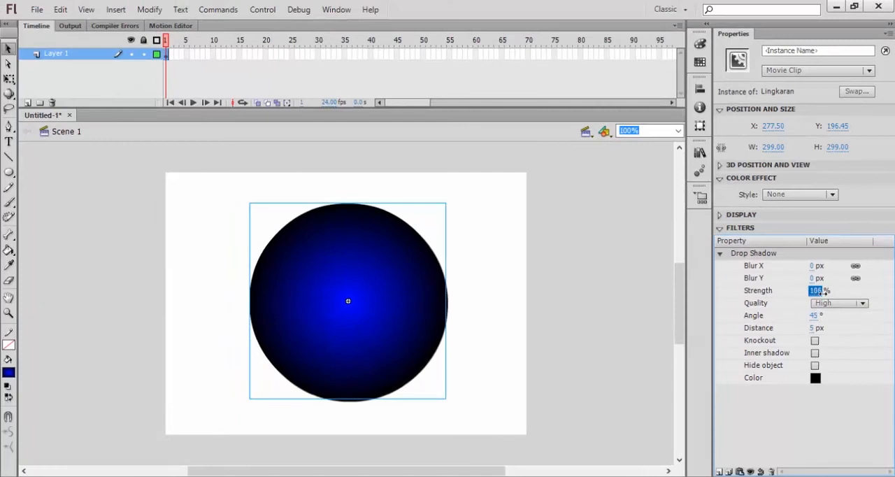
type("10")
key("Return")
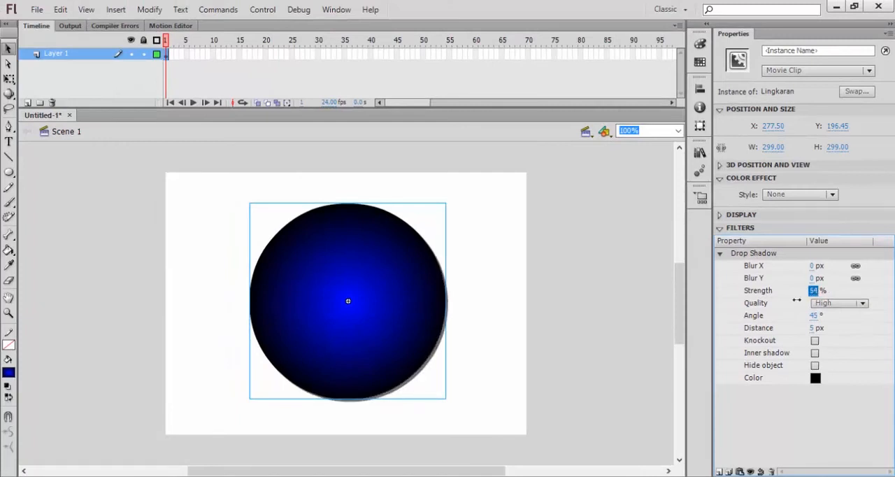
left_click_drag(777, 302, 819, 296)
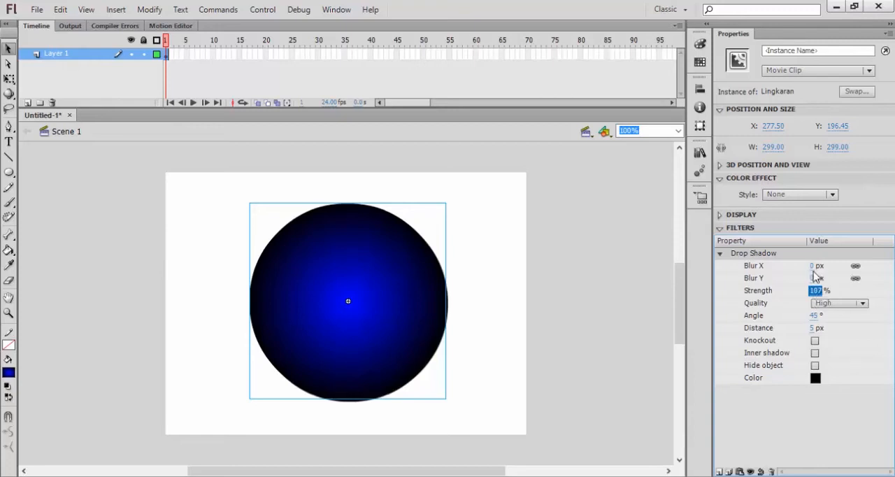
left_click_drag(813, 266, 843, 271)
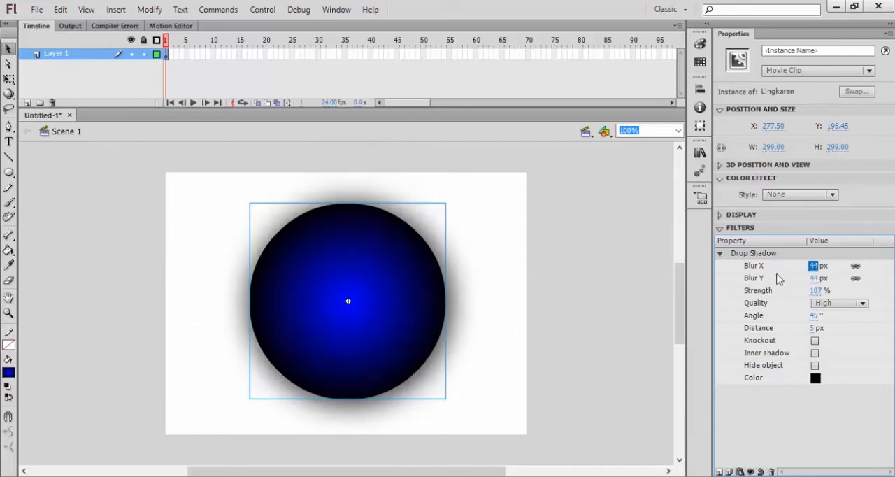
left_click(569, 295)
left_click(383, 322)
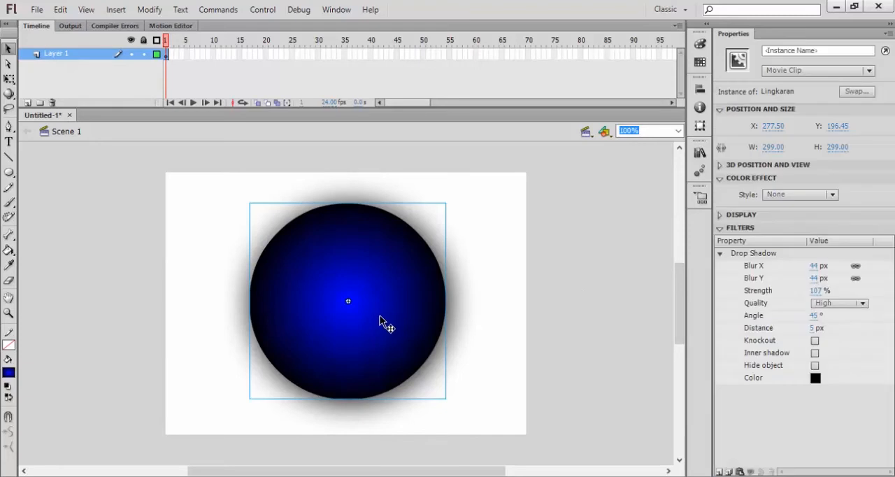
- Add a Blur filter to the movie clip and set the drop shadow's blur to 48 px and distance to -4 px
left_click(719, 472)
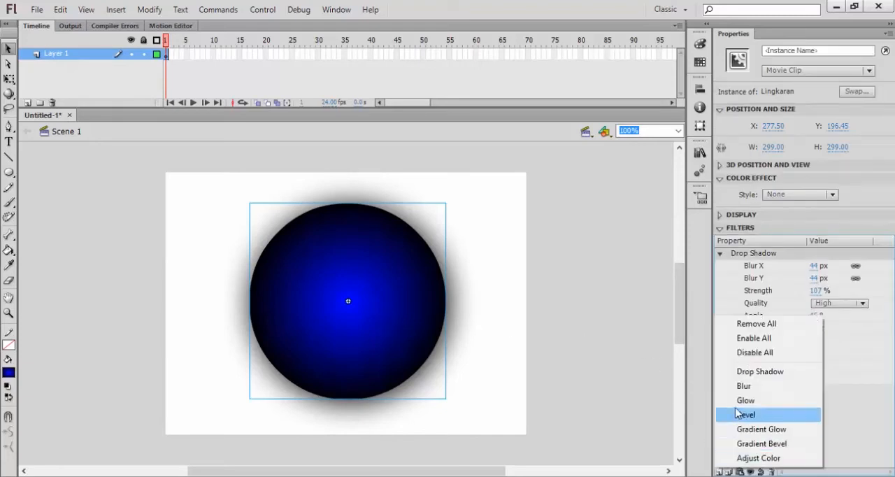
left_click(743, 386)
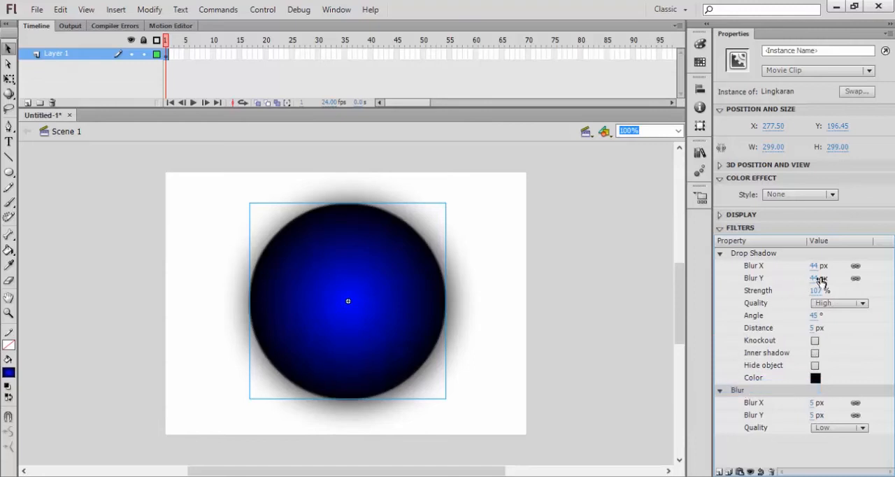
left_click_drag(814, 268, 779, 278)
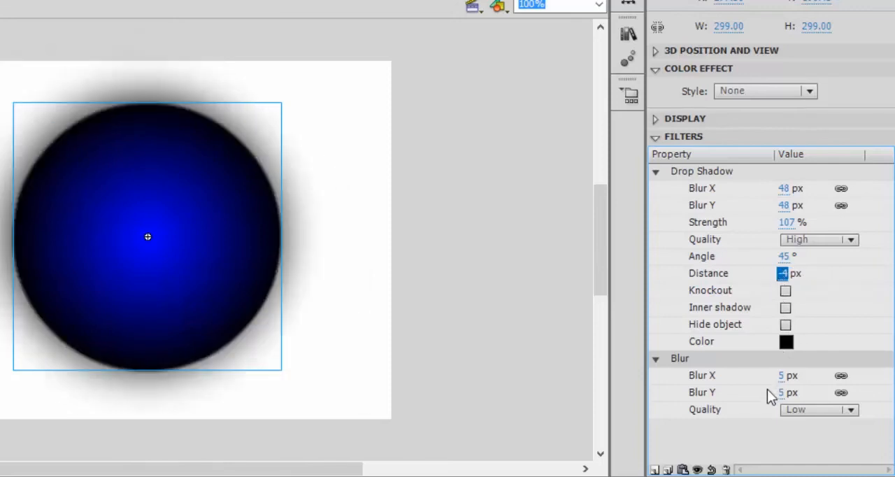
- Set the Blur filter's Blur X and Y to 42 px on the Lingkaran movie clip
left_click(656, 171)
left_click_drag(781, 213, 828, 205)
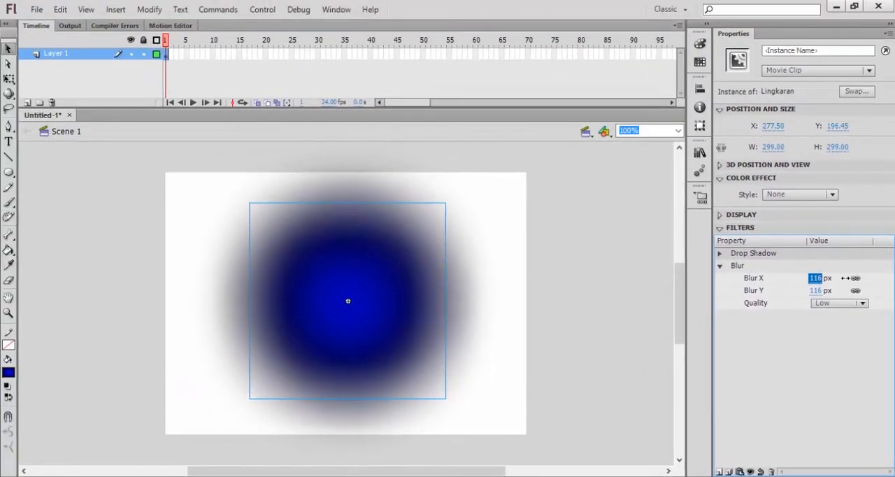
left_click_drag(846, 277, 815, 280)
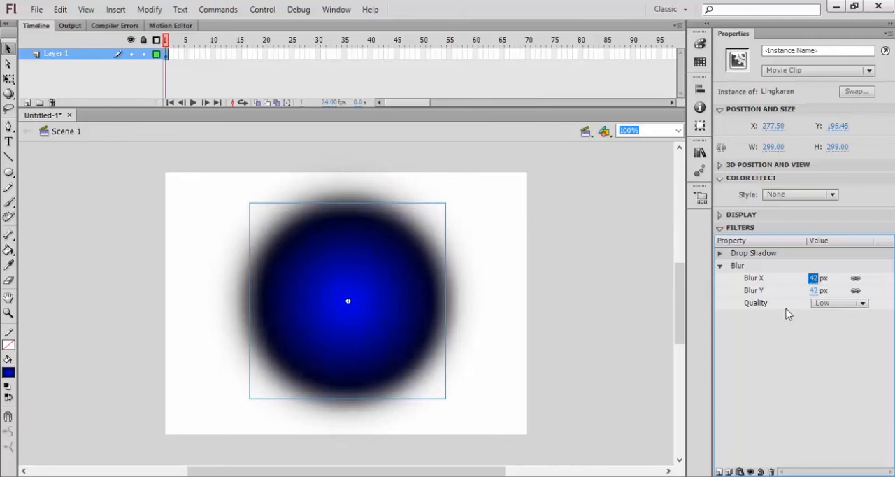
- Remove all filters from the Lingkaran movie clip
left_click(720, 266)
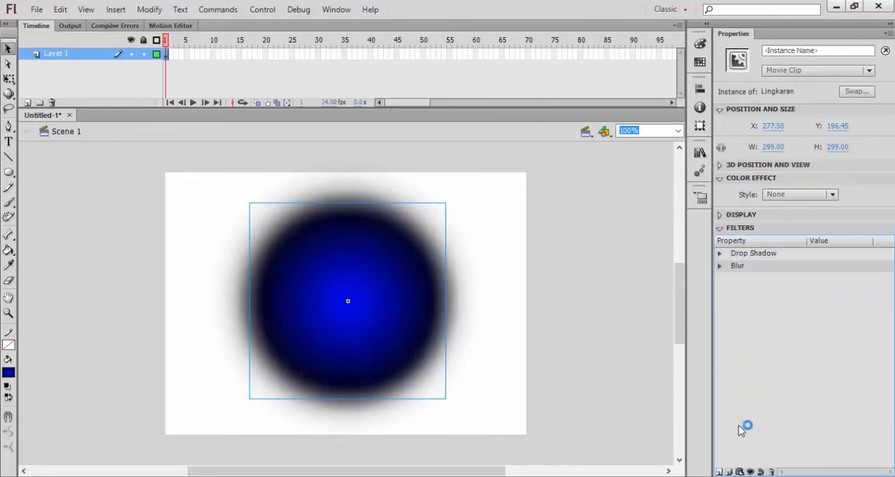
left_click(720, 472)
left_click(756, 324)
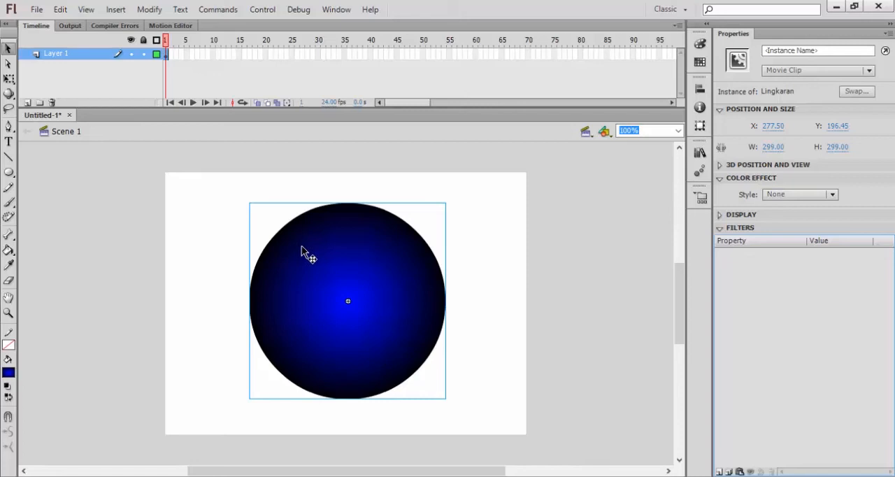
- Insert a keyframe at frame 20 of Layer 1 and scale the circle down about its centre to about 153 by 153 px
right_click(265, 53)
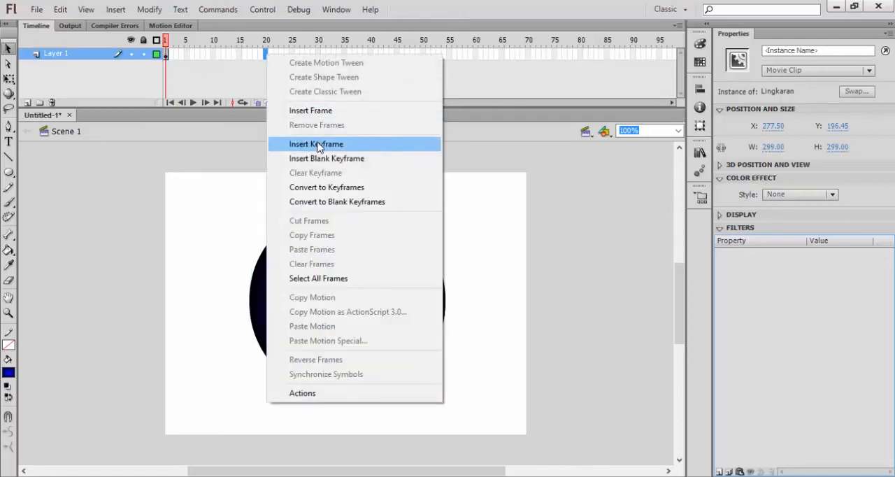
left_click(318, 144)
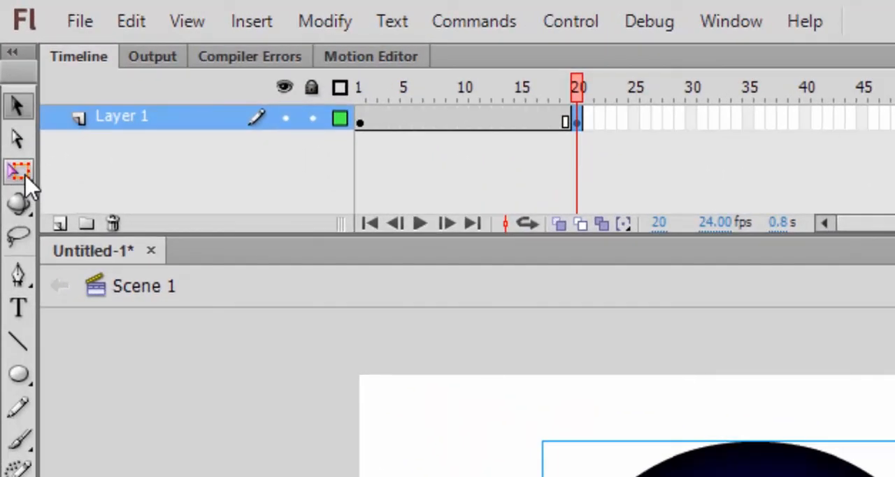
left_click(19, 174)
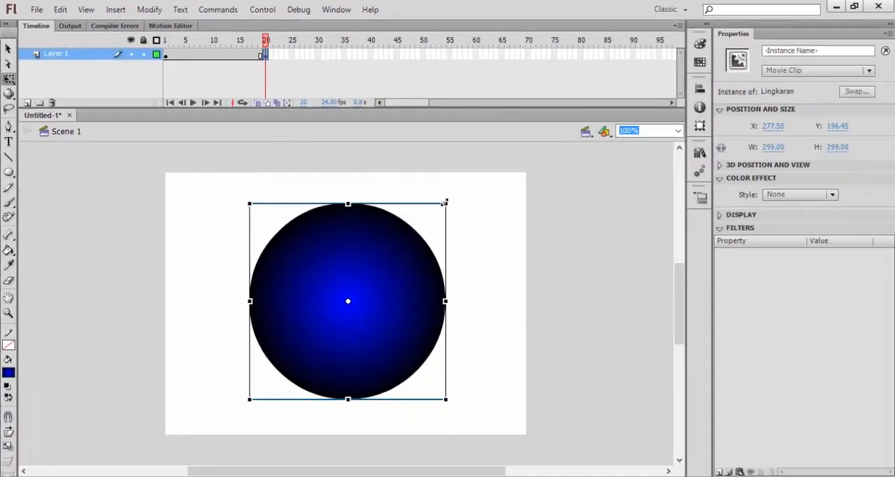
left_click_drag(444, 202, 398, 249)
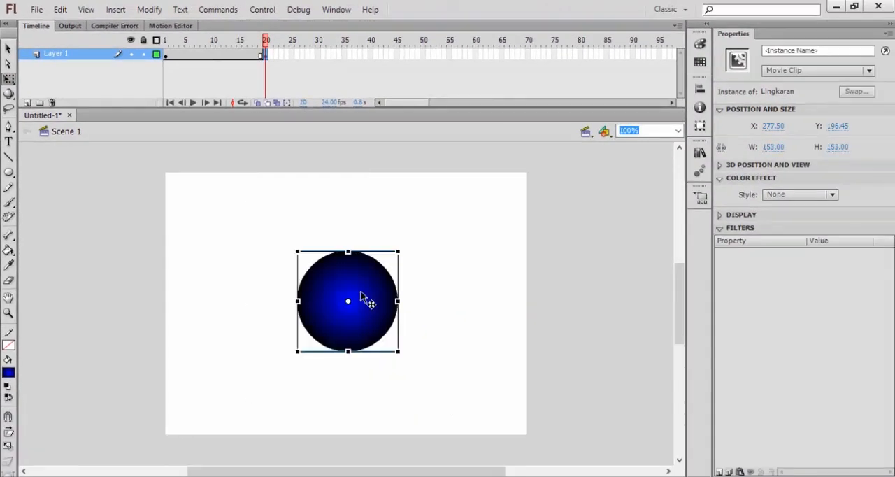
right_click(207, 55)
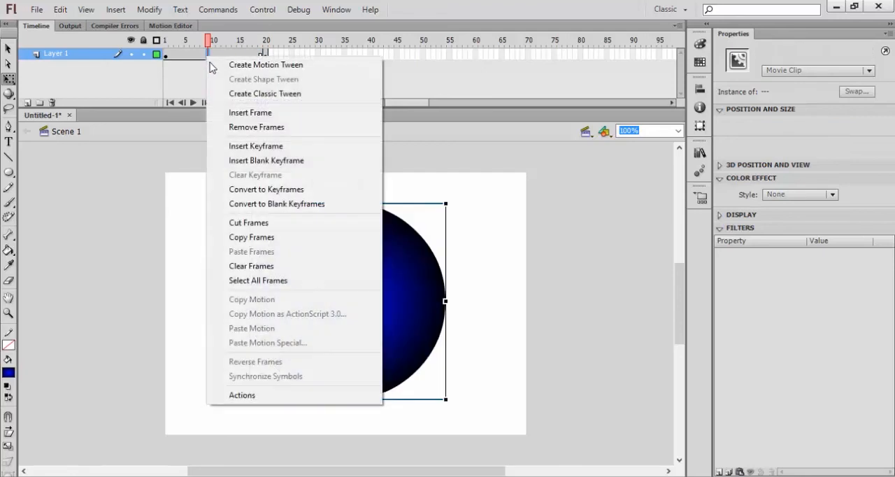
left_click(234, 96)
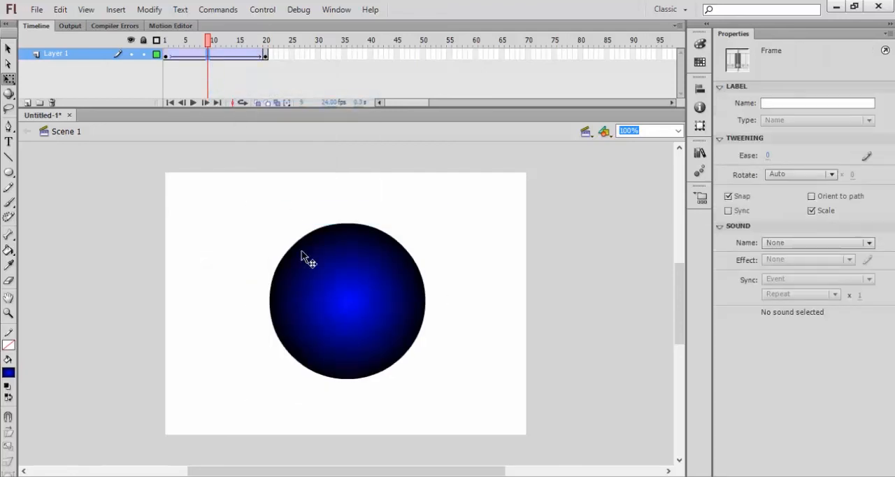
right_click(220, 56)
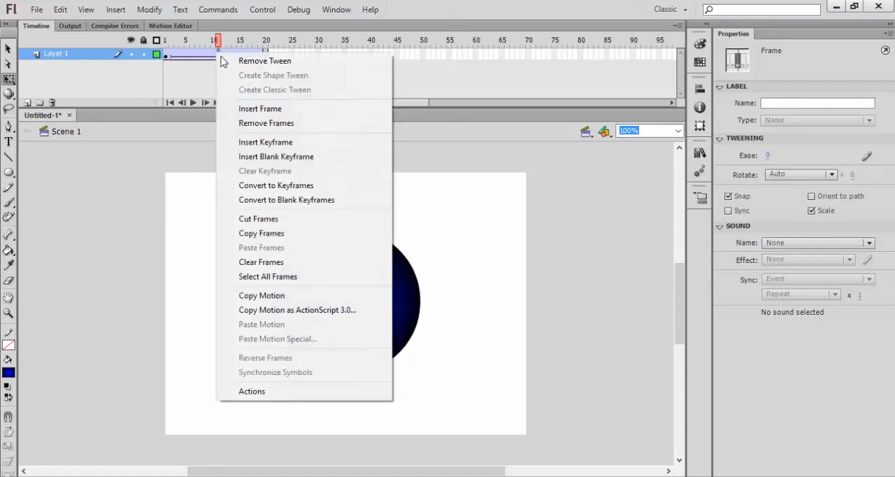
left_click(265, 60)
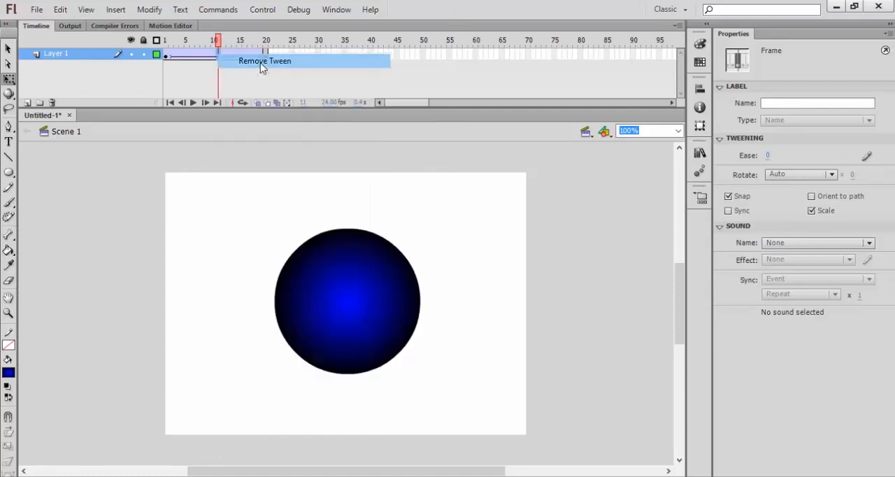
- Create a classic tween between the keyframes at frames 1 and 20 and play the animation on the timeline
right_click(224, 56)
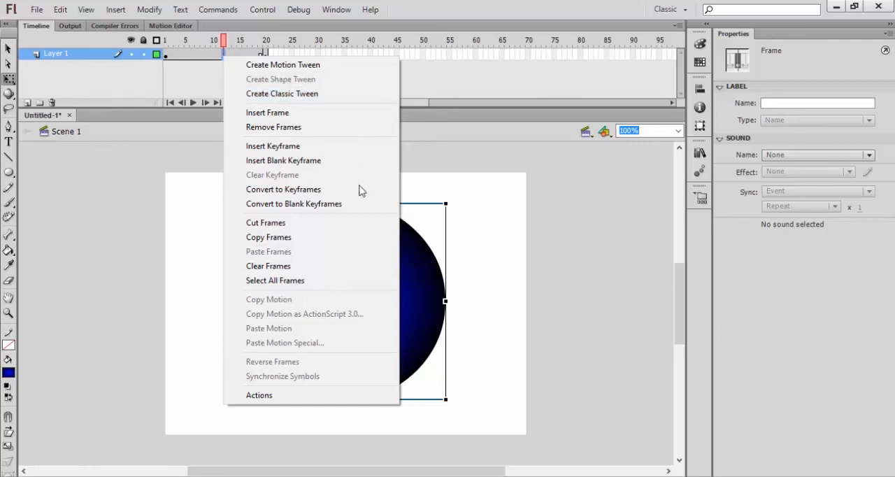
left_click(282, 95)
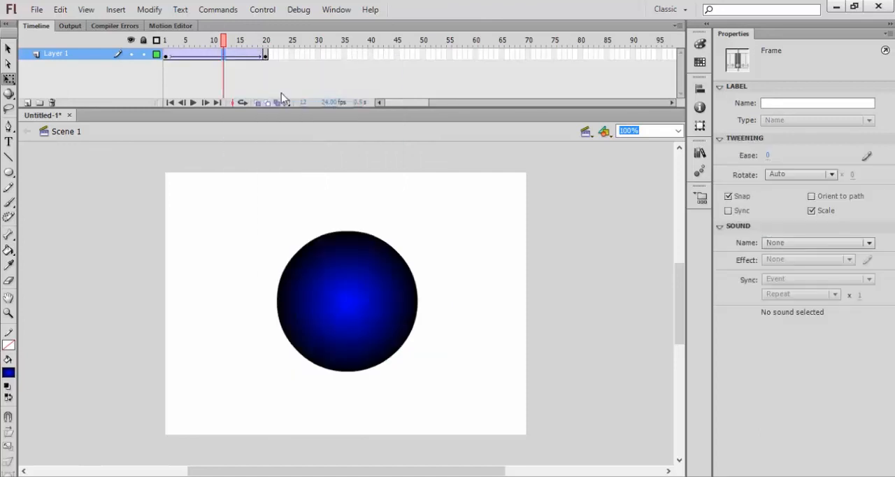
key("Return")
key("Return")
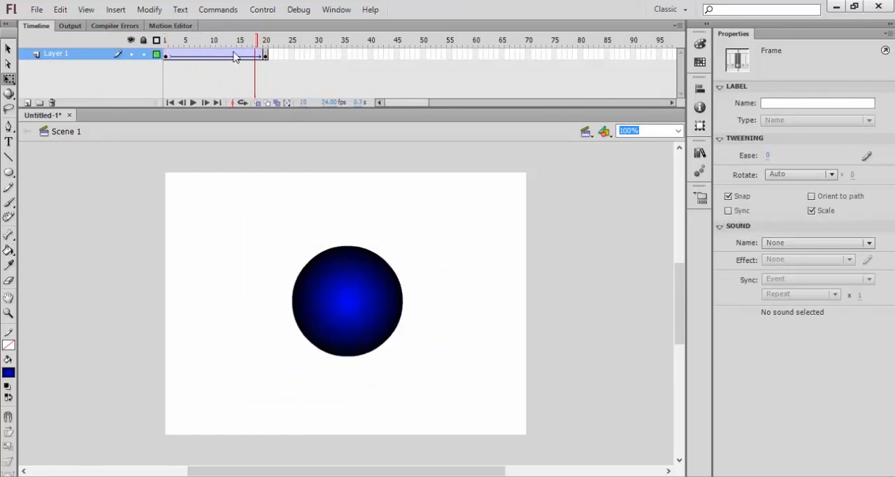
key("Return")
key("Return")
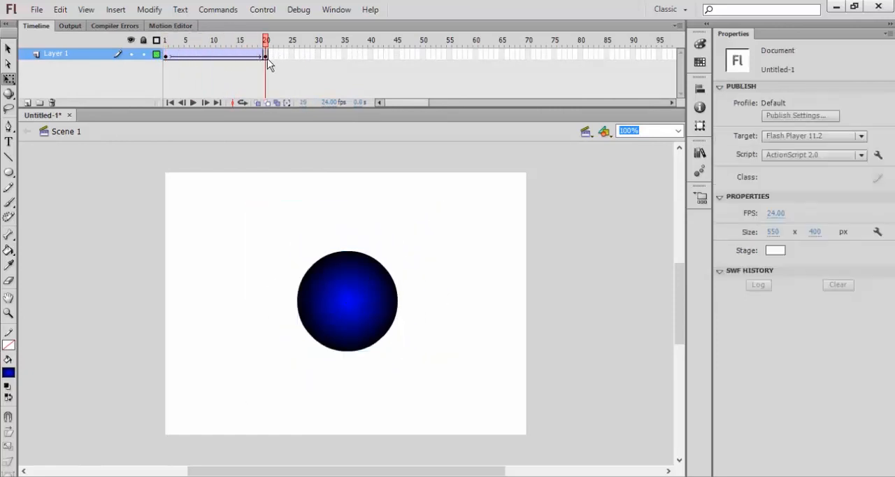
- Add a Blur filter to the circle at frame 20 with Blur X and Y at 46 px and High quality
left_click(267, 55)
left_click(358, 286)
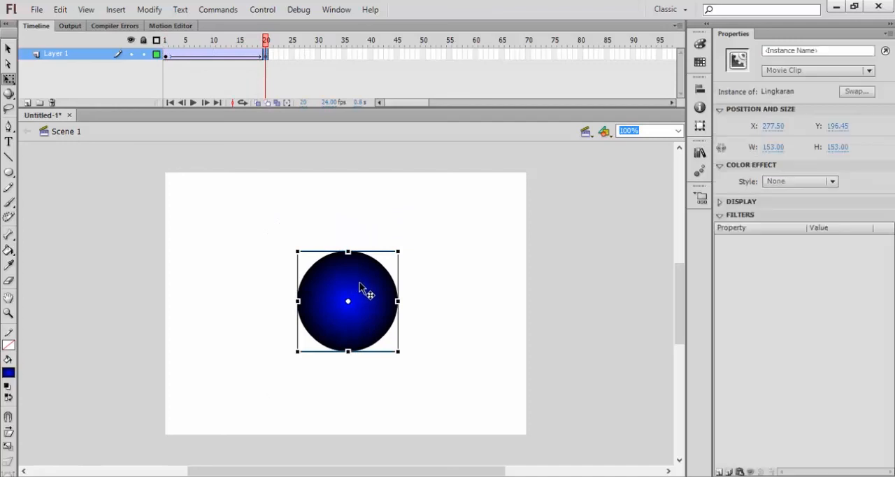
left_click(718, 472)
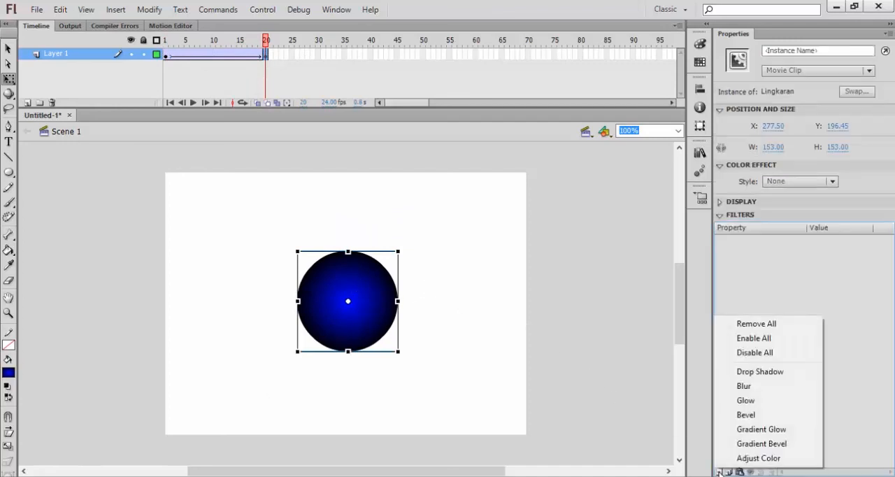
left_click(744, 390)
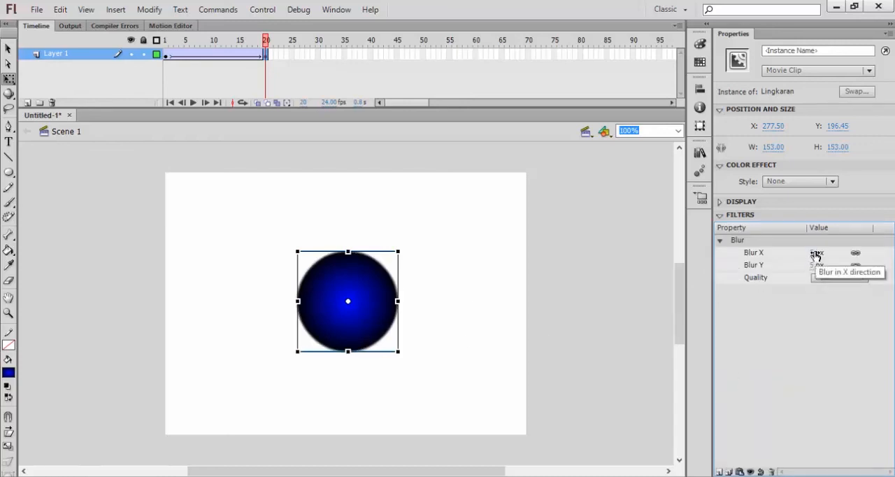
left_click_drag(827, 252, 842, 253)
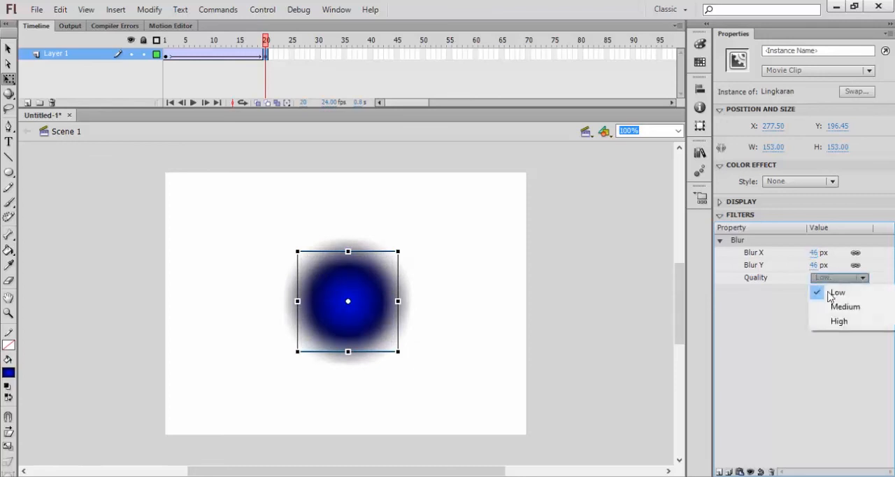
left_click(825, 322)
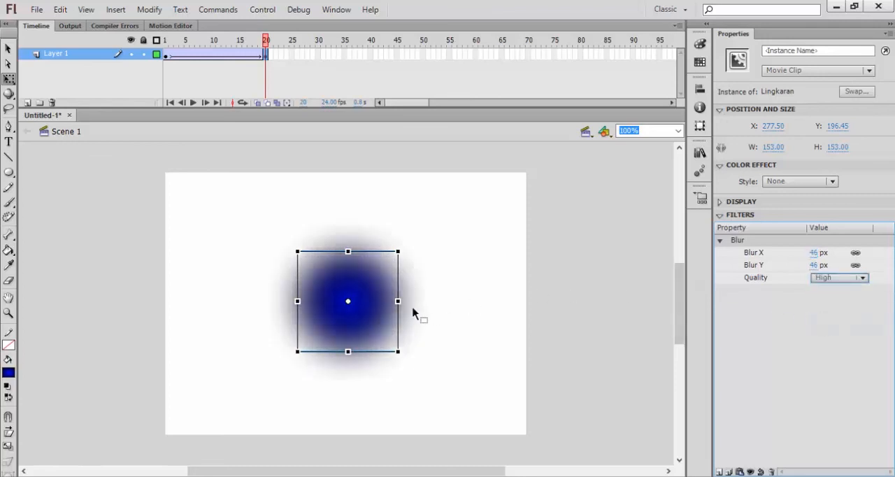
- Play the tween on the timeline, return to frame 1 and test the movie in a preview window
key("Return")
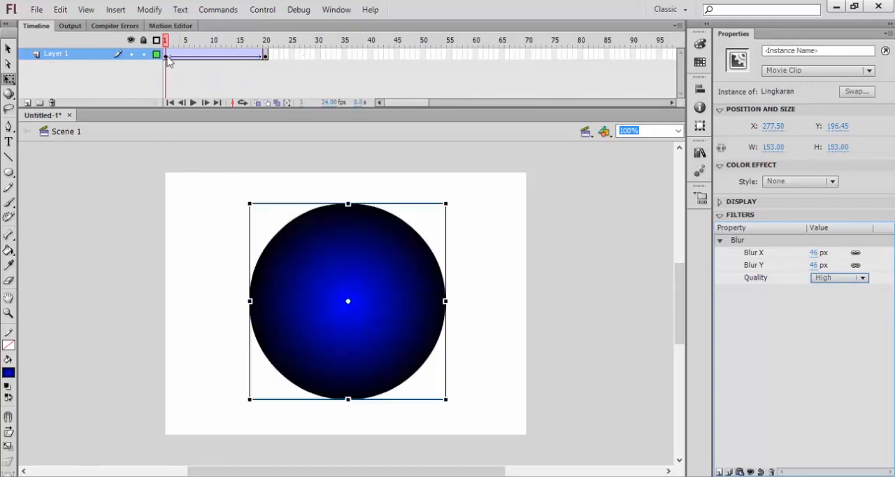
left_click_drag(260, 54, 165, 55)
left_click(215, 281)
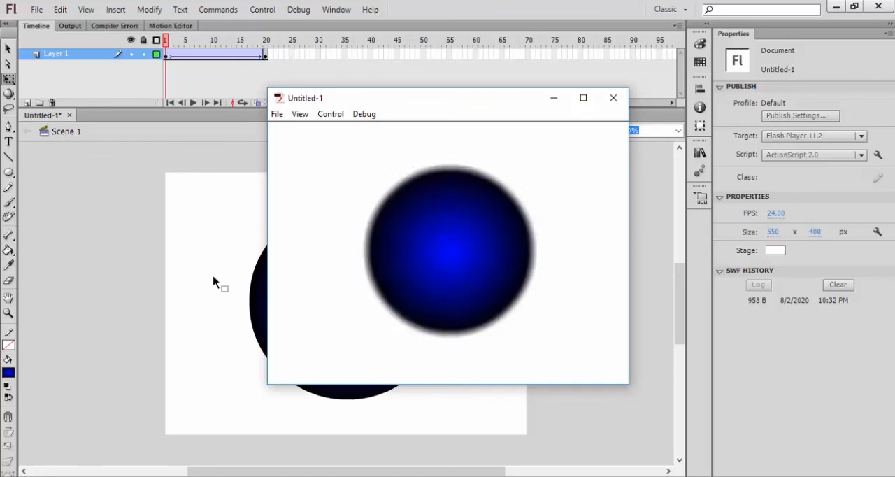
left_click_drag(429, 104, 370, 127)
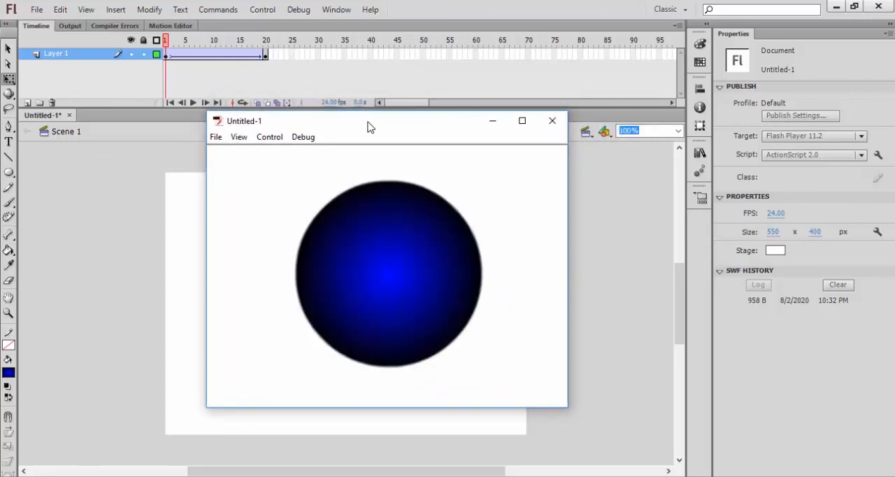